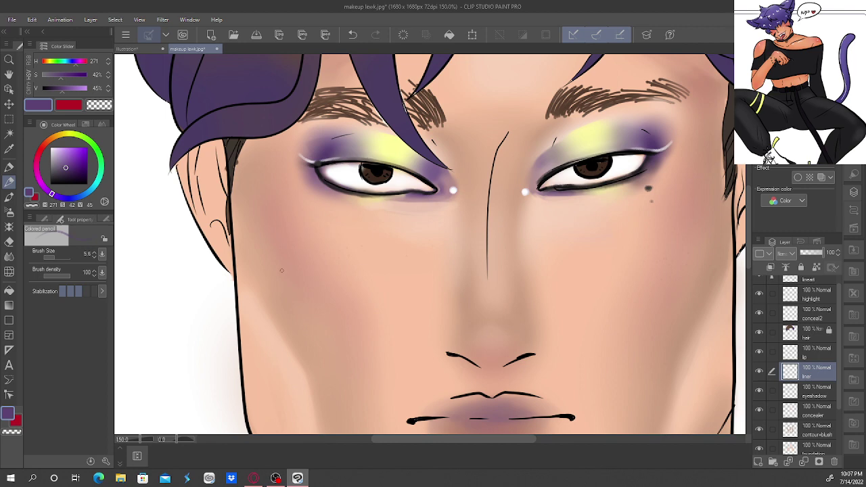
Try painting a patch of bright yellow and then white pencil strokes on the cheek below the left-hand eye.
right_click(384, 156)
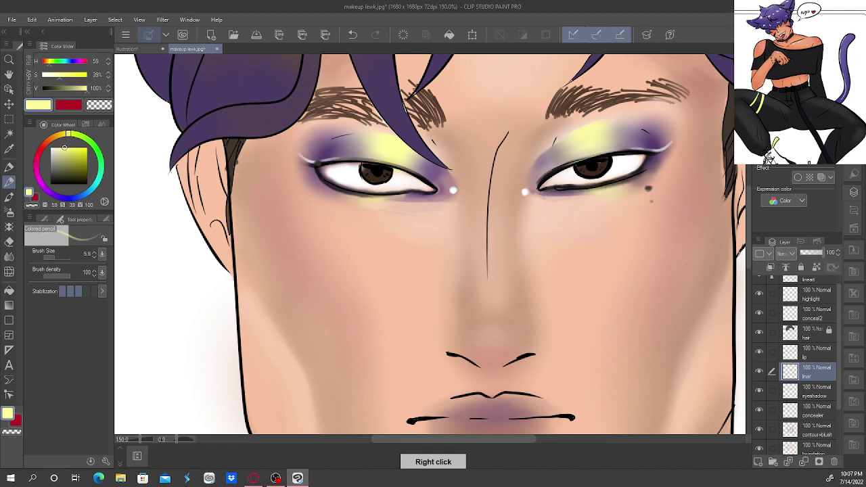
left_click(73, 146)
left_click_drag(74, 144, 73, 146)
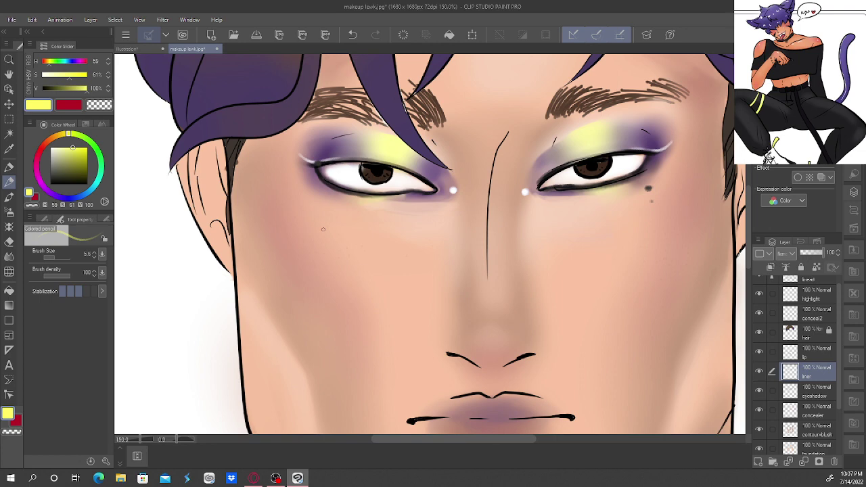
mouse_move(304, 221)
left_mouse_down()
mouse_move(316, 212)
mouse_move(305, 220)
mouse_move(317, 215)
mouse_move(316, 226)
mouse_move(304, 227)
mouse_move(315, 232)
mouse_move(326, 221)
mouse_move(314, 215)
left_mouse_up()
left_click(57, 149)
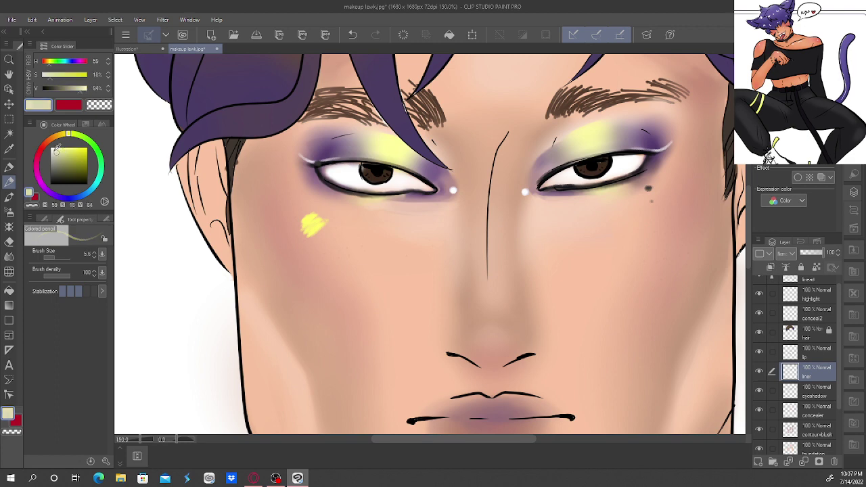
left_click_drag(56, 149, 50, 148)
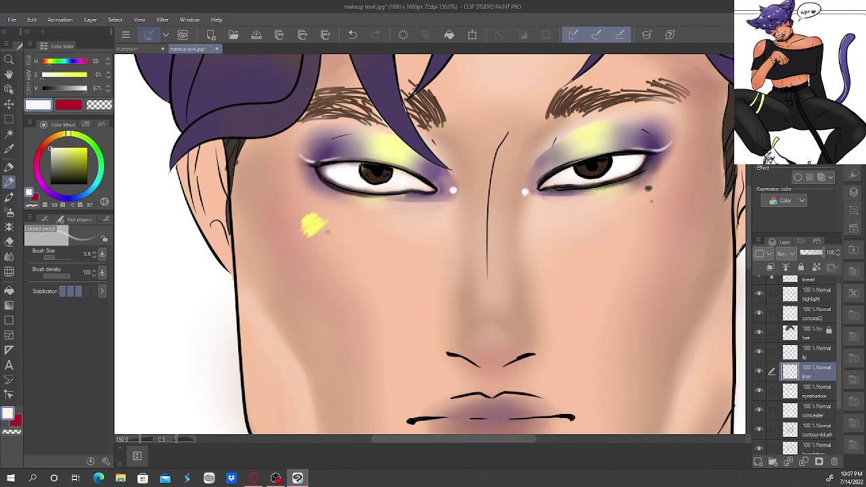
mouse_move(328, 231)
left_mouse_down()
mouse_move(326, 252)
mouse_move(322, 230)
left_mouse_up()
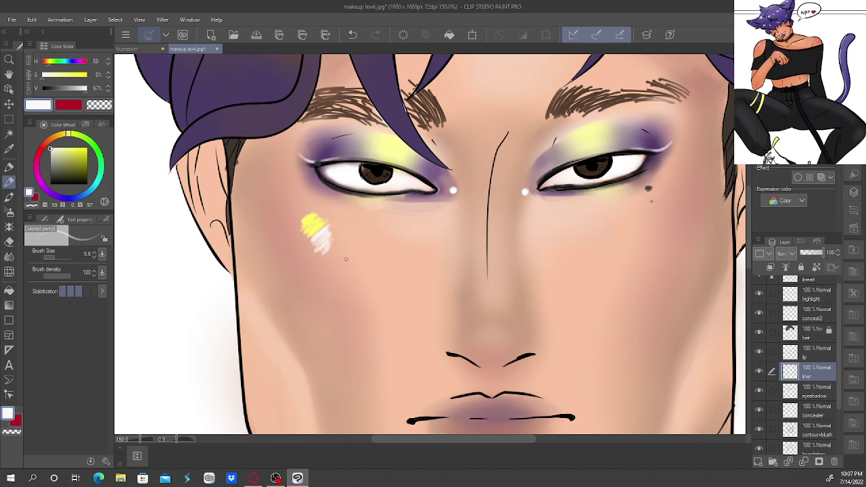
Try adding purple and black pencil strokes beside the white ones to build up a striped heart on the cheek.
right_click(326, 147)
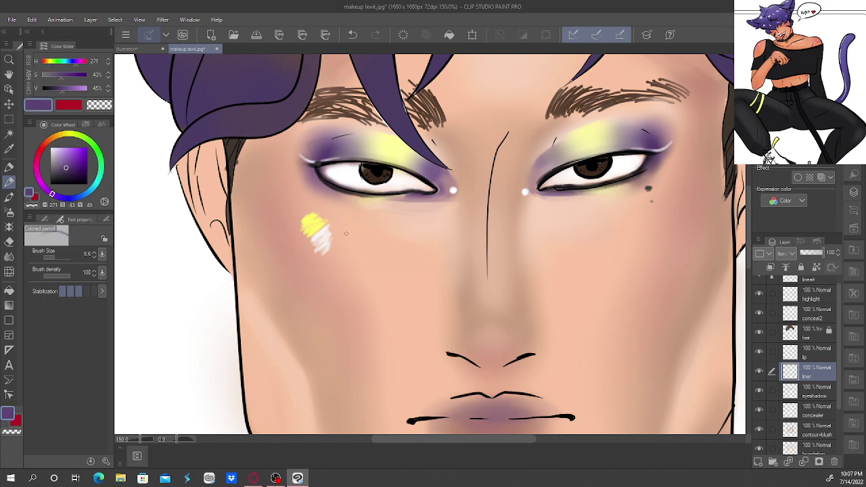
left_click(77, 161)
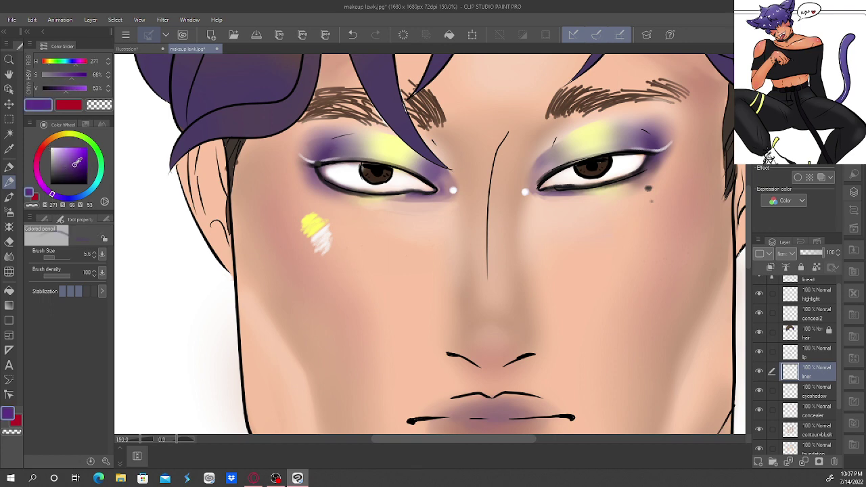
mouse_move(337, 230)
left_mouse_down()
mouse_move(333, 243)
mouse_move(328, 238)
left_mouse_up()
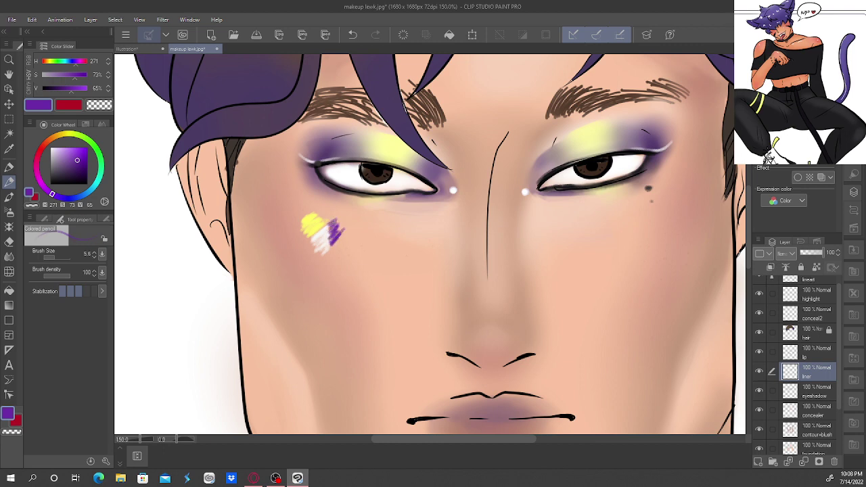
left_click_drag(334, 241, 337, 240)
left_click_drag(333, 233, 332, 243)
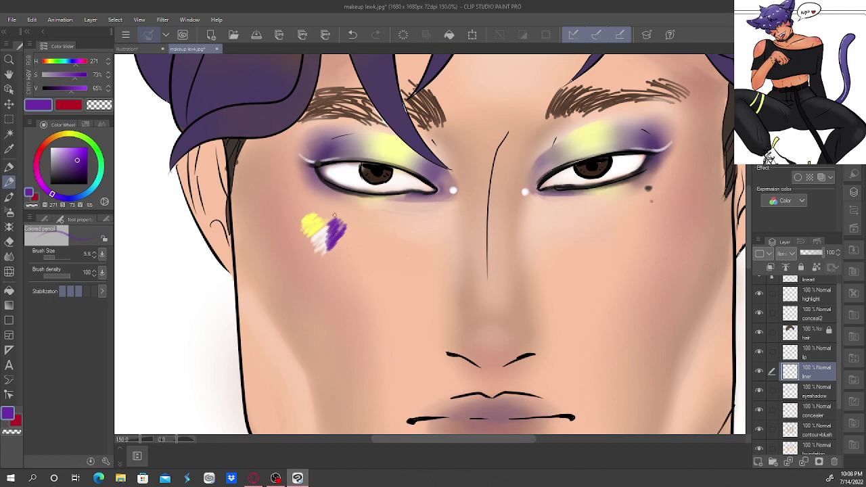
left_click_drag(71, 164, 50, 184)
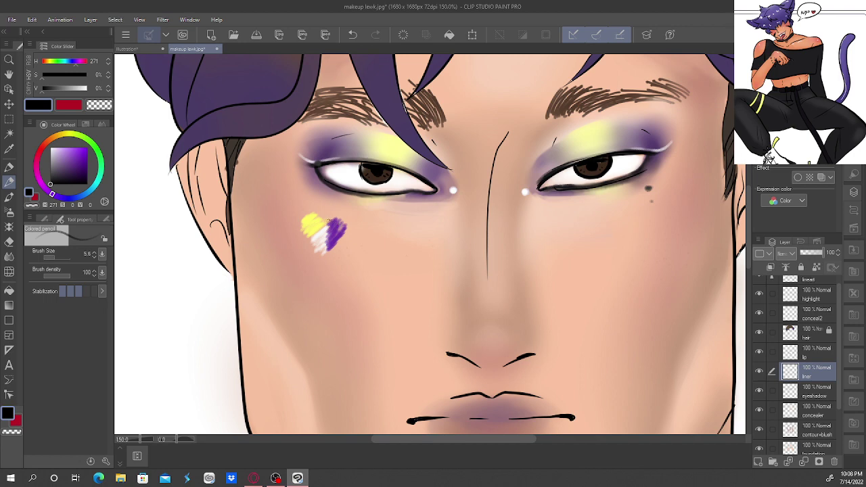
mouse_move(327, 220)
left_mouse_down()
mouse_move(349, 221)
mouse_move(329, 252)
mouse_move(343, 216)
left_mouse_up()
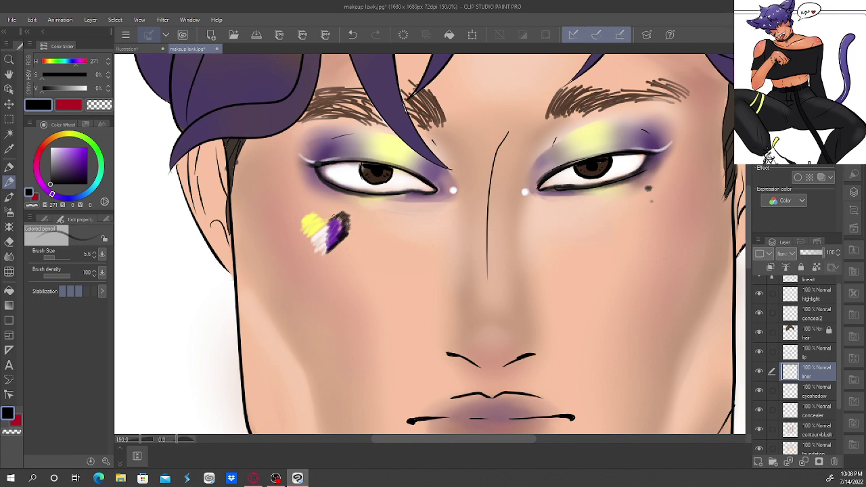
Undo all the yellow, white, purple and black strokes on the cheek.
left_click(354, 35)
left_click(353, 35)
left_click(353, 35)
left_click(353, 35)
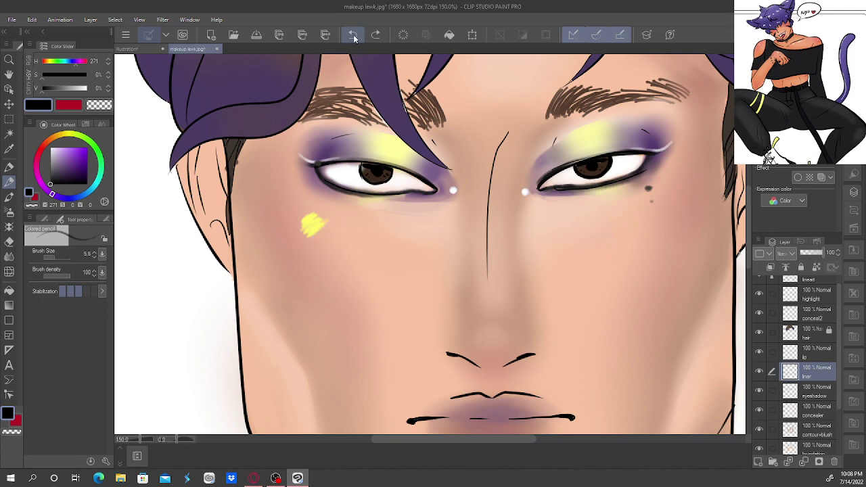
left_click(353, 36)
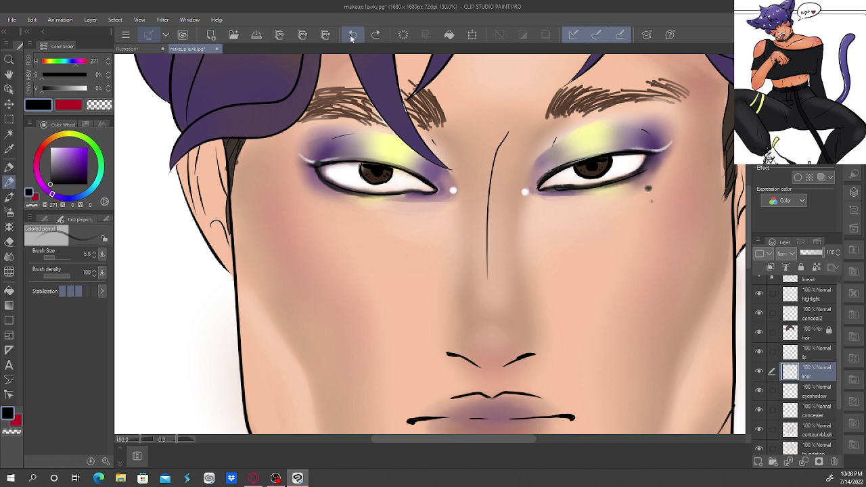
Sketch a black heart outline on a new layer below the left-hand eye and lower that layer's opacity to 22%.
left_click(759, 464)
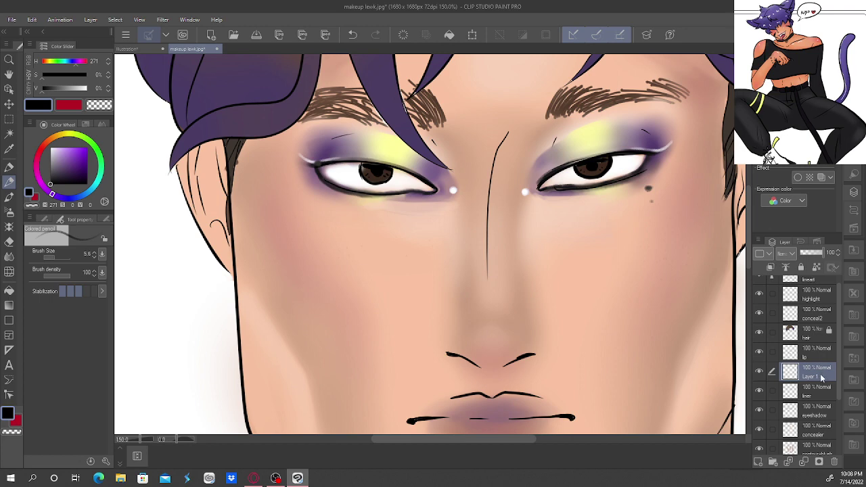
mouse_move(336, 231)
left_mouse_down()
mouse_move(349, 213)
mouse_move(370, 218)
mouse_move(343, 258)
mouse_move(338, 223)
mouse_move(360, 224)
mouse_move(342, 252)
mouse_move(315, 219)
mouse_move(319, 249)
mouse_move(337, 257)
mouse_move(362, 217)
left_mouse_up()
key("ctrl+z")
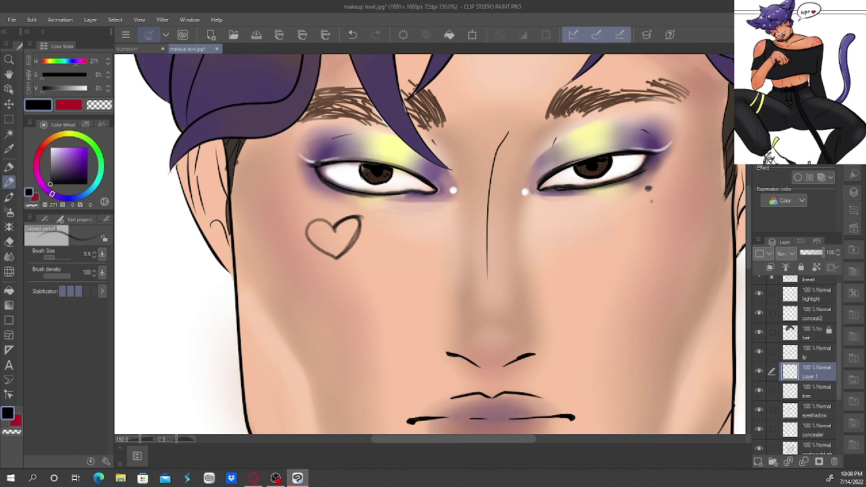
left_click(805, 252)
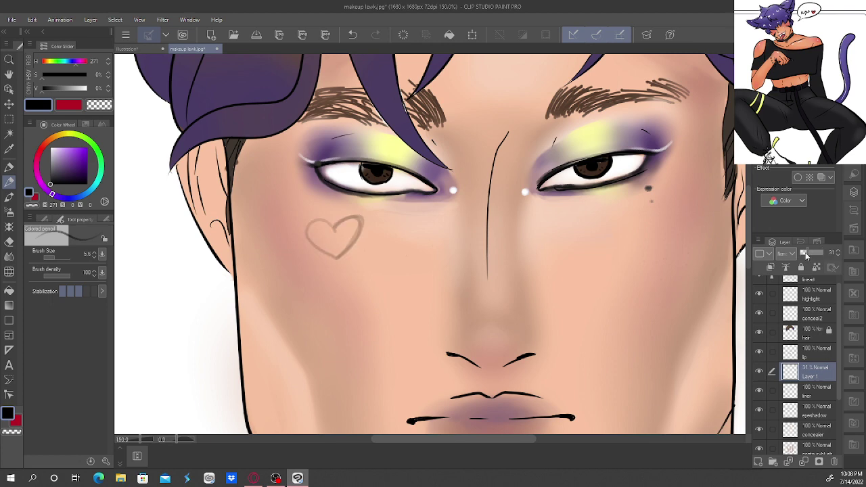
Paint the upper part of the heart bright yellow on the liner layer, using a more saturated version of the eyeshadow yellow.
left_click(821, 391)
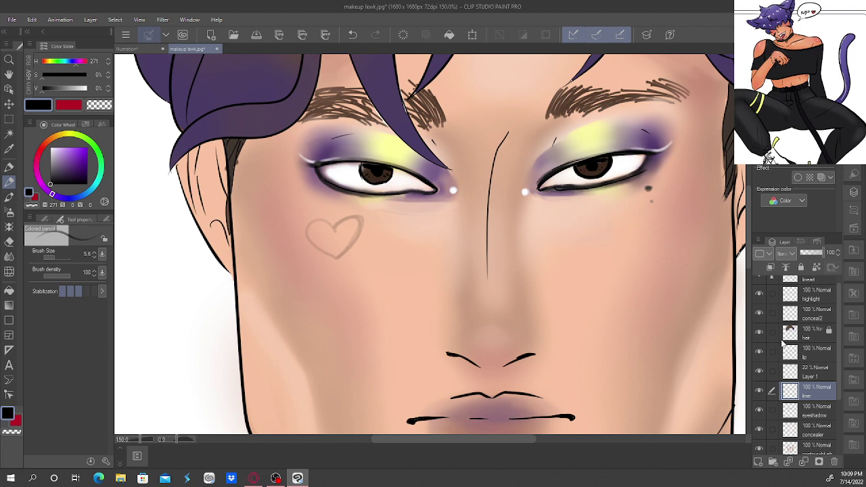
right_click(383, 151)
left_click_drag(79, 145, 72, 148)
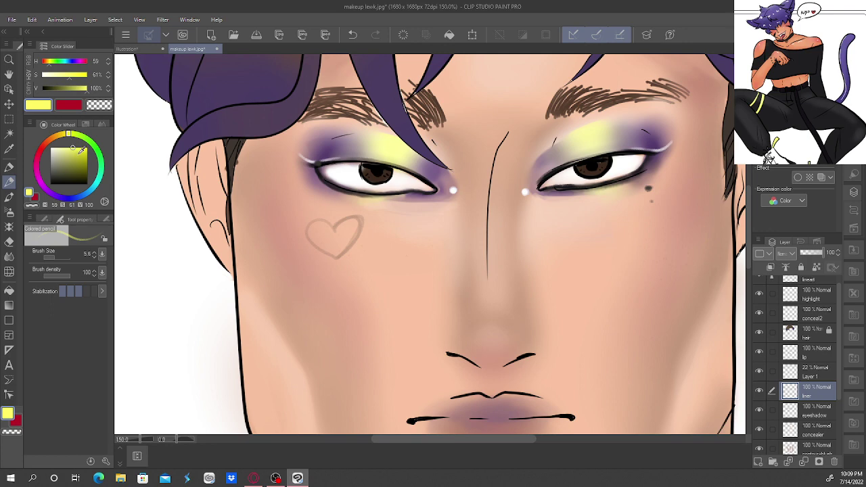
left_click(79, 146)
left_click(68, 136)
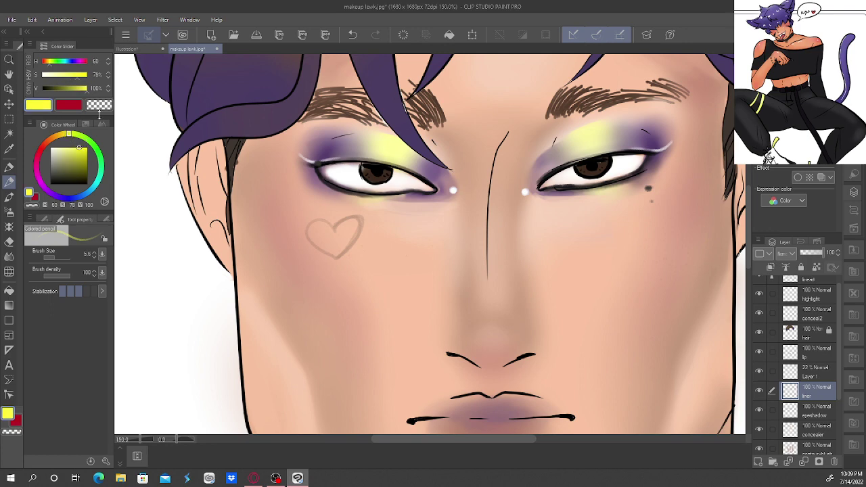
mouse_move(319, 227)
left_mouse_down()
mouse_move(358, 227)
mouse_move(329, 227)
left_mouse_up()
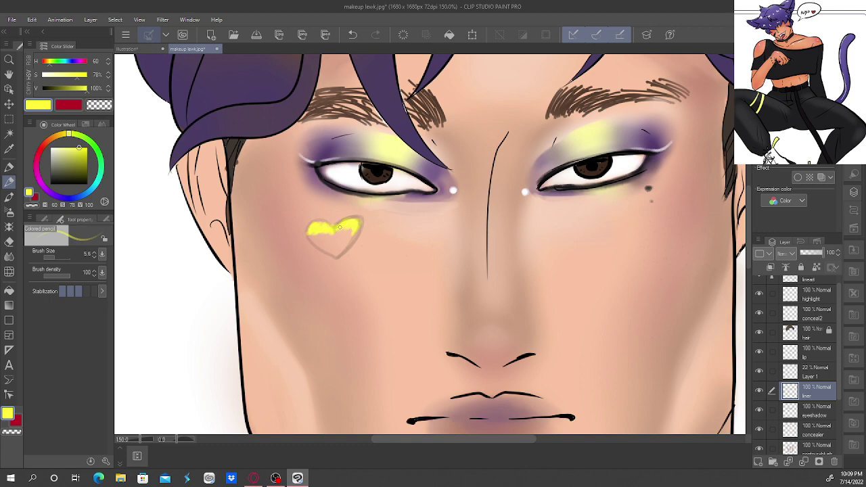
Paint a white stripe across the heart beneath the yellow, brightening it with a lighter off-white.
left_click(60, 156)
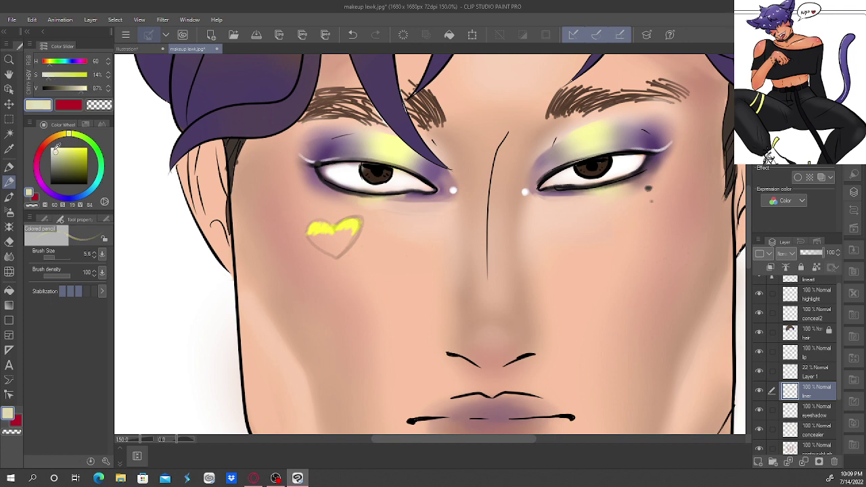
mouse_move(314, 234)
left_mouse_down()
mouse_move(354, 230)
mouse_move(318, 244)
left_mouse_up()
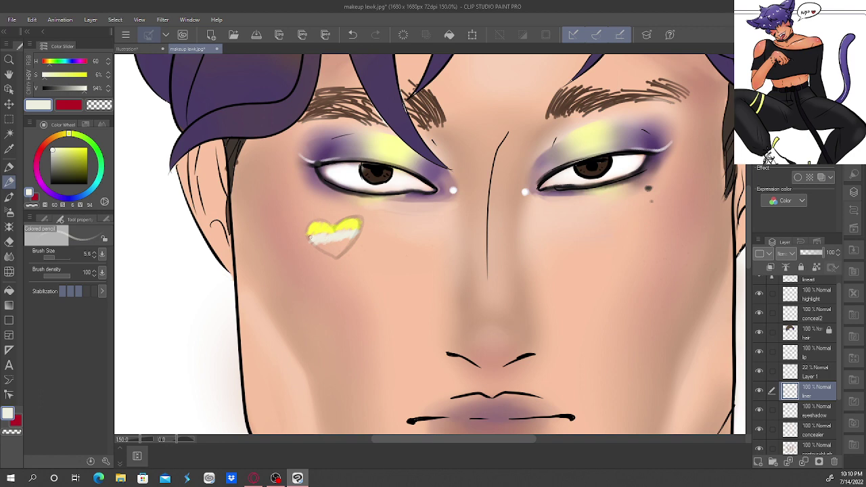
left_click_drag(311, 239, 358, 233)
left_click(85, 89)
left_click_drag(317, 237, 347, 235)
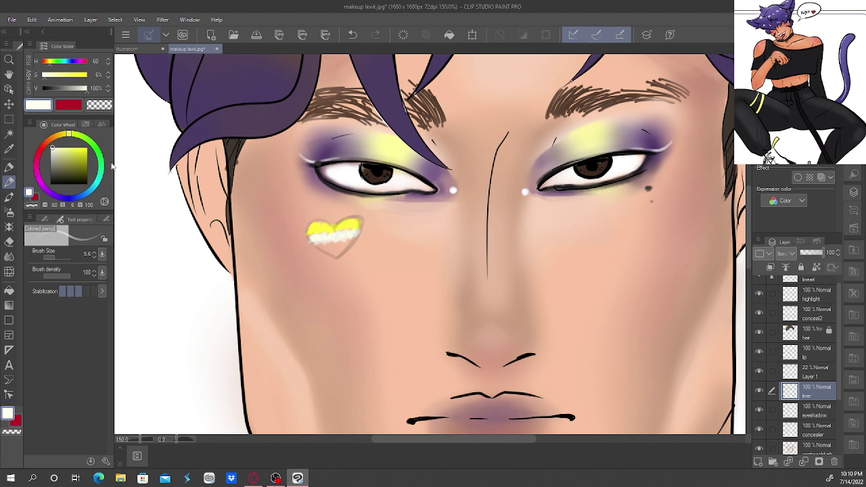
Paint a vivid purple stripe across the heart below the white one.
left_click(49, 193)
left_click(77, 154)
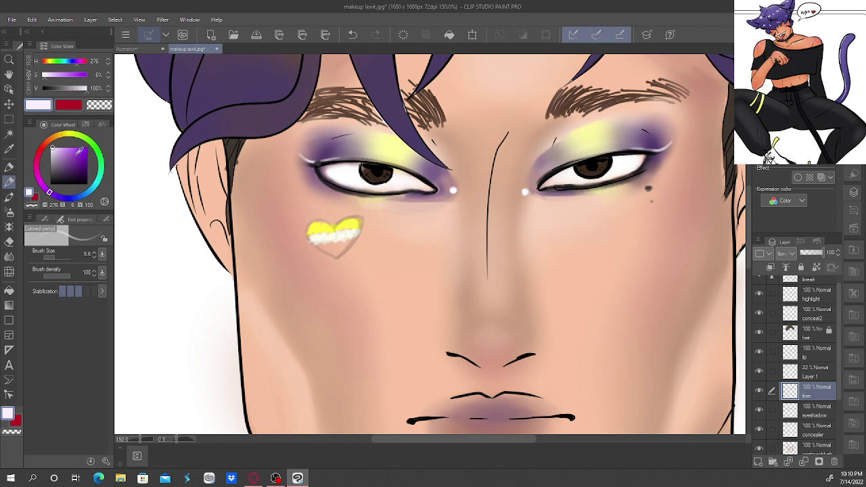
mouse_move(315, 244)
left_mouse_down()
mouse_move(355, 241)
mouse_move(332, 244)
left_mouse_up()
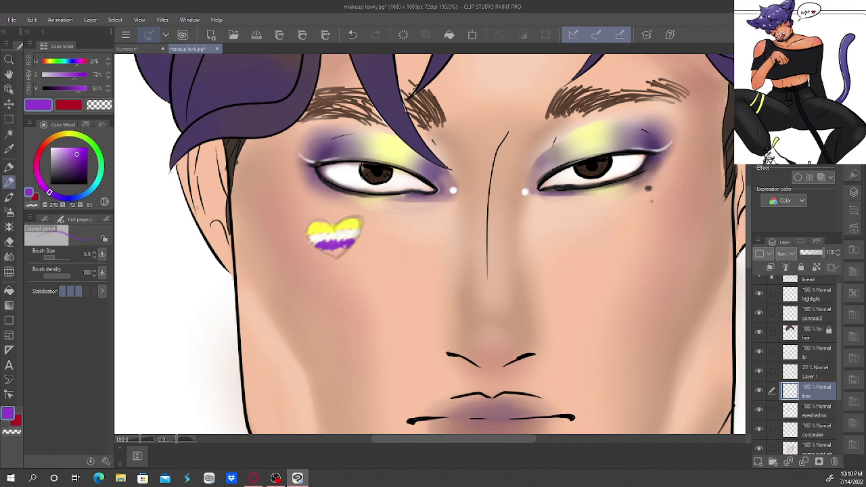
Fill the bottom tip of the heart with black and resample the purple from the stripe above it.
left_click_drag(86, 166, 83, 183)
left_click_drag(346, 249, 333, 250)
right_click(341, 246)
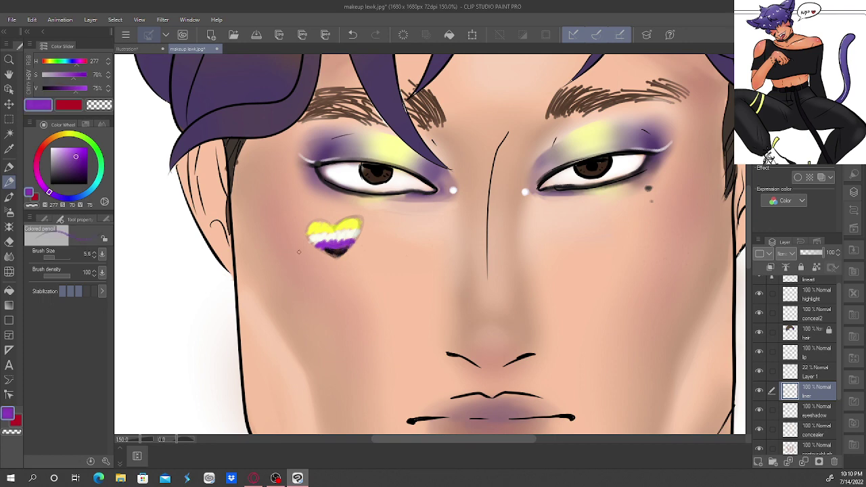
Erase thin diagonal lines across the striped heart with the soft eraser at brush size 4.0.
left_click(9, 241)
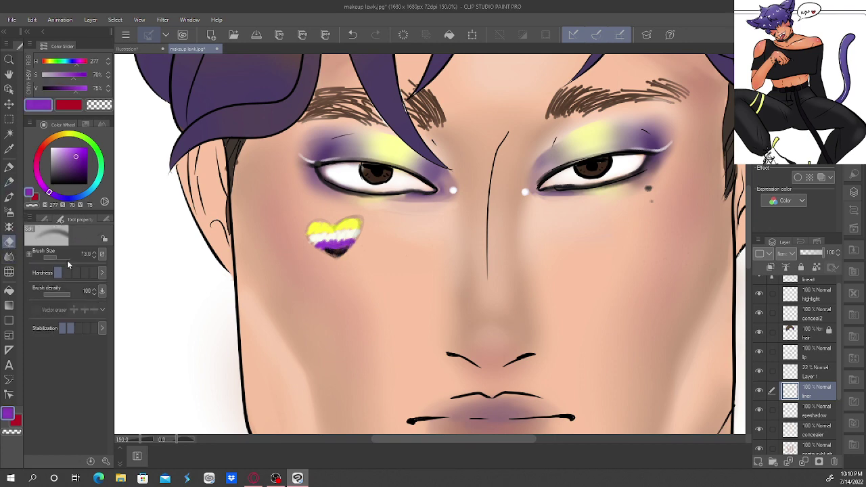
left_click_drag(54, 260, 51, 260)
left_click_drag(342, 221, 328, 253)
mouse_move(347, 232)
left_mouse_down()
mouse_move(334, 257)
mouse_move(346, 252)
left_mouse_up()
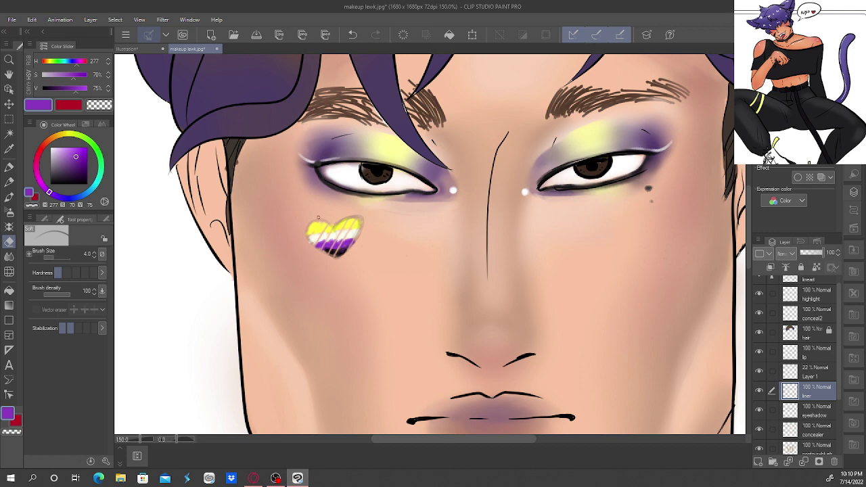
left_click_drag(320, 226, 312, 242)
Examine the striped heart against the whole face, as well as the eye makeup and brows up close.
key("ctrl+minus")
key("ctrl+minus")
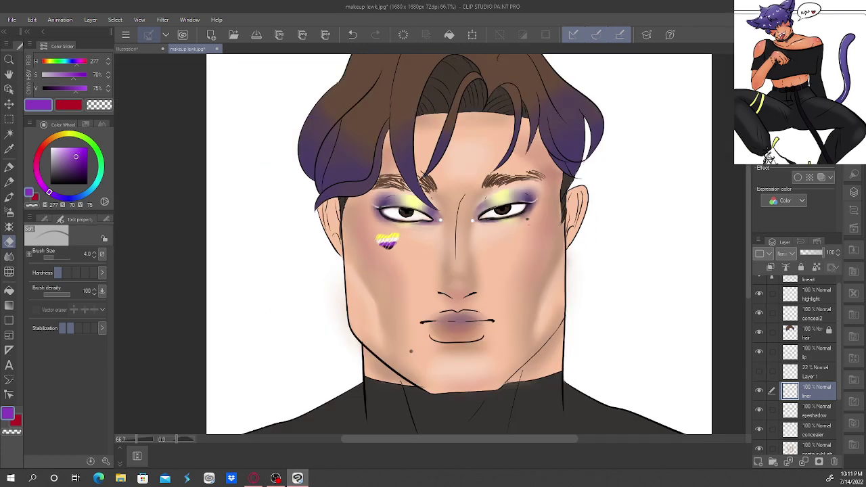
key("ctrl+plus")
key("ctrl+plus")
key("ctrl+plus")
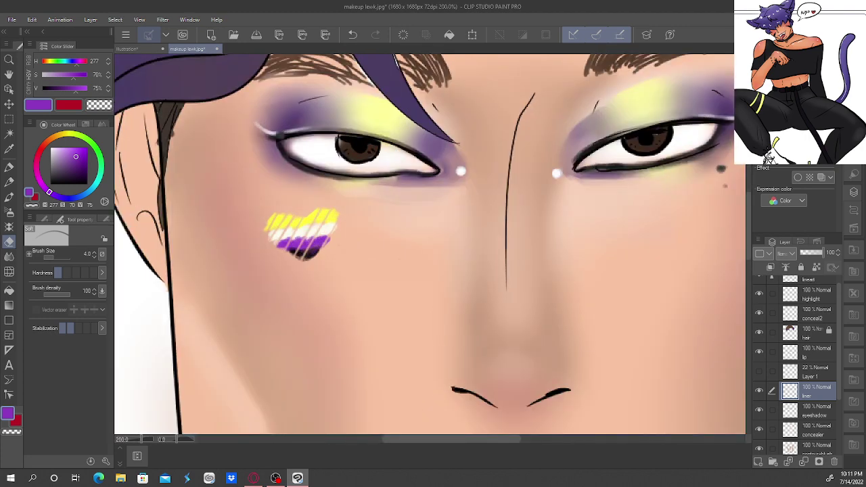
left_click_drag(429, 243, 510, 293)
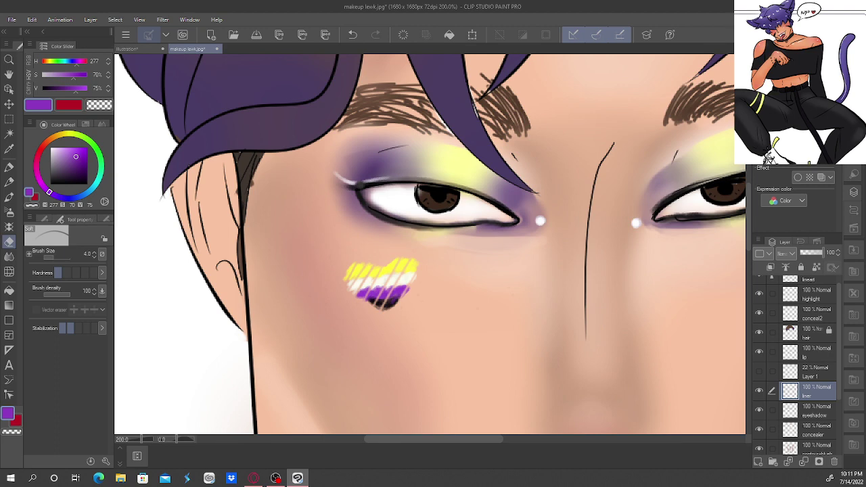
left_click_drag(477, 308, 367, 239)
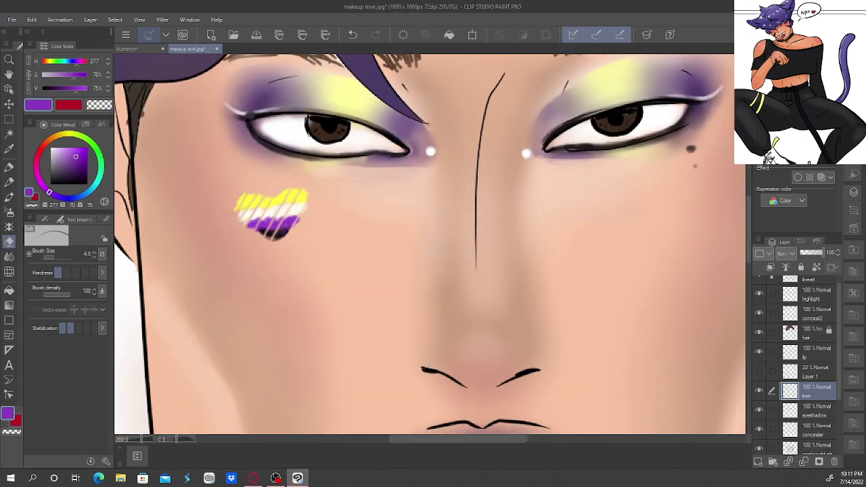
key("ctrl+minus")
key("ctrl+minus")
key("ctrl+plus")
key("ctrl+plus")
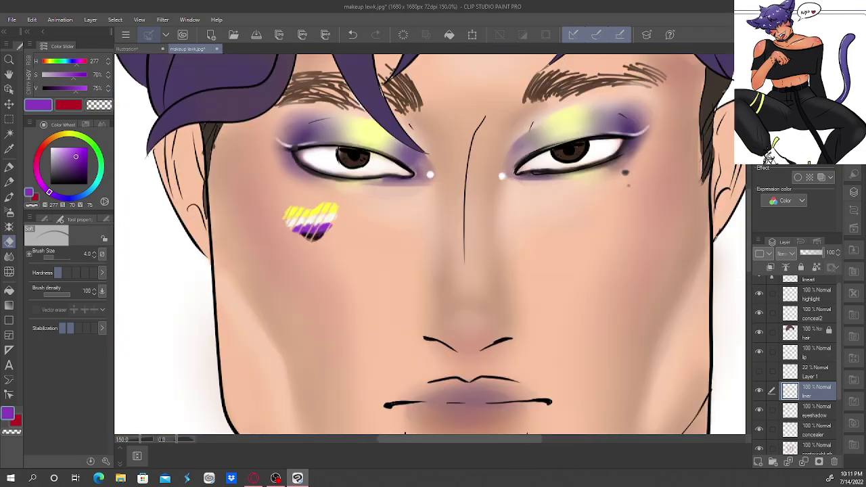
left_click_drag(430, 122, 342, 390)
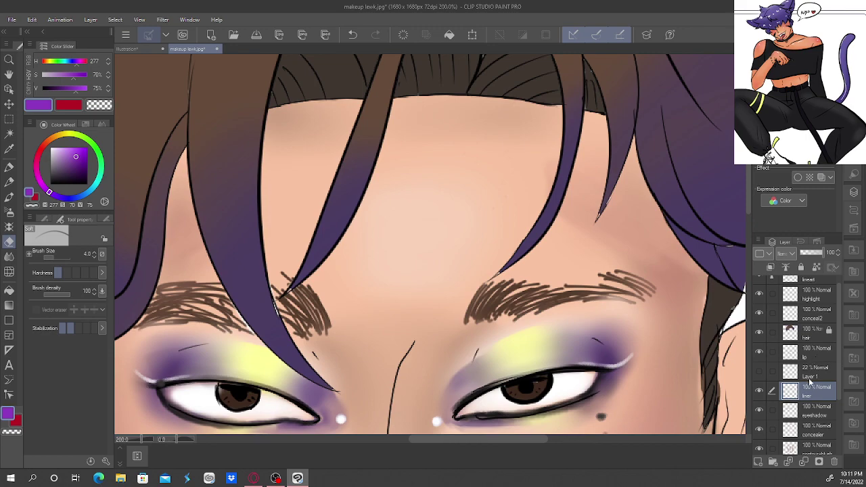
left_click_drag(325, 433, 374, 381)
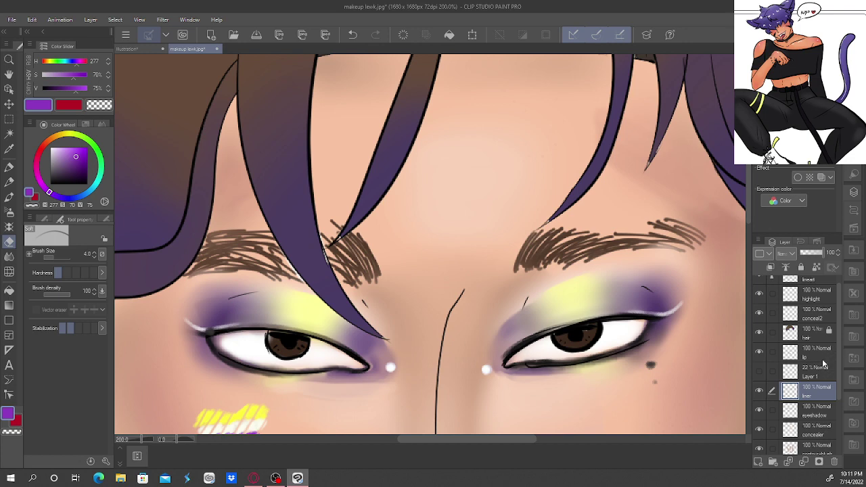
Add a new layer above the lip layer and sample the dark brown from the right-hand brow.
left_click(820, 356)
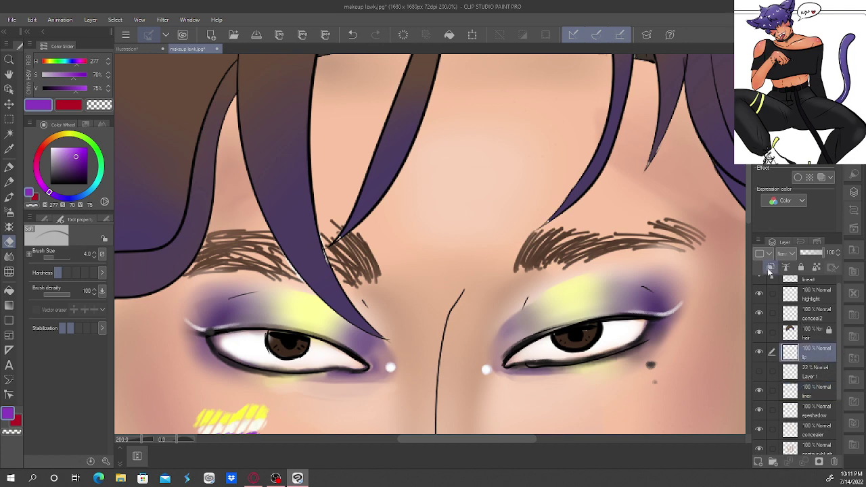
left_click(758, 461)
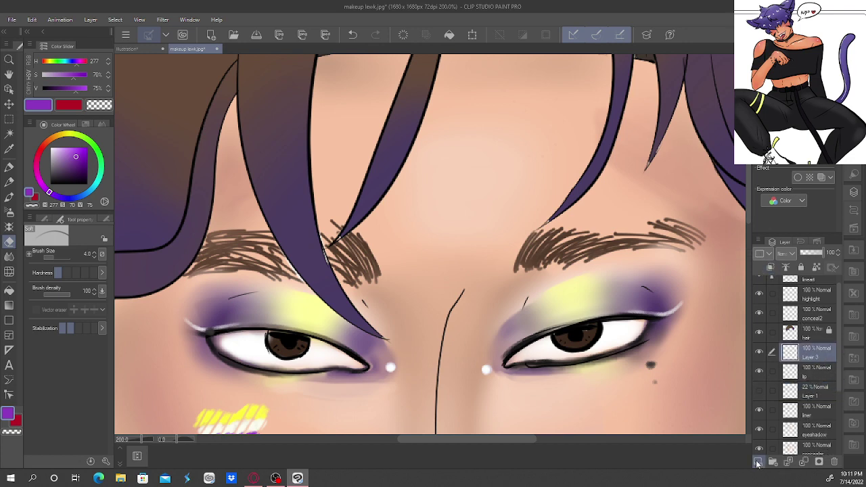
right_click(567, 233)
right_click(565, 235)
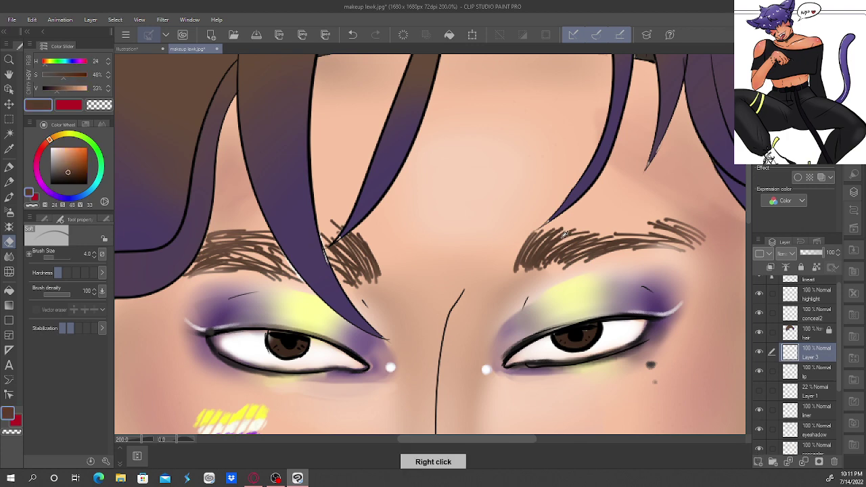
Fill the gaps in the right-hand brow with brown hair strokes using the Colored pencil at brush size 5.6.
left_click(9, 182)
mouse_move(550, 256)
left_mouse_down()
mouse_move(568, 237)
mouse_move(577, 243)
mouse_move(555, 253)
mouse_move(600, 232)
mouse_move(560, 261)
mouse_move(601, 248)
mouse_move(568, 266)
mouse_move(607, 250)
mouse_move(580, 263)
mouse_move(612, 250)
mouse_move(588, 259)
mouse_move(644, 246)
mouse_move(603, 255)
mouse_move(686, 253)
left_mouse_up()
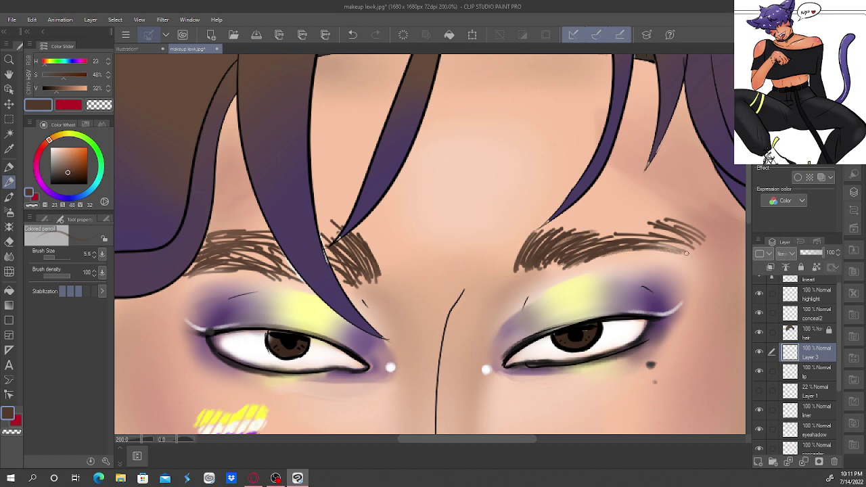
mouse_move(591, 245)
left_mouse_down()
mouse_move(667, 231)
mouse_move(649, 232)
left_mouse_up()
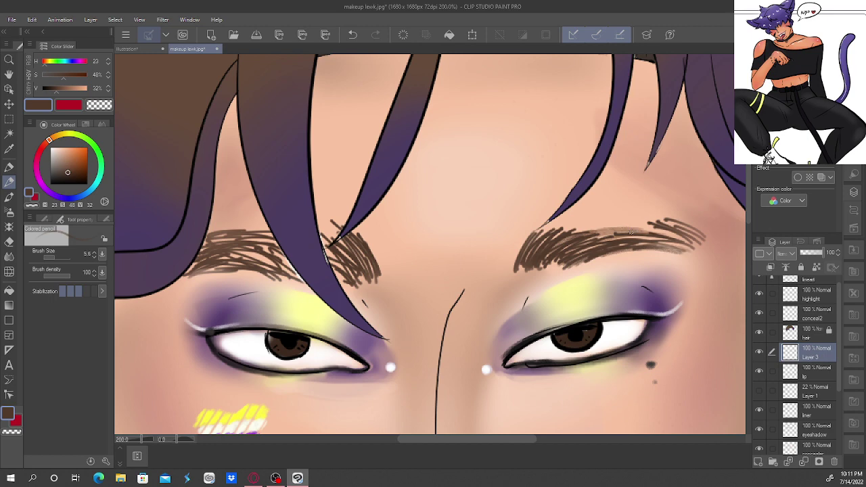
left_click_drag(581, 238, 644, 227)
left_click_drag(587, 239, 674, 236)
left_click_drag(585, 237, 650, 229)
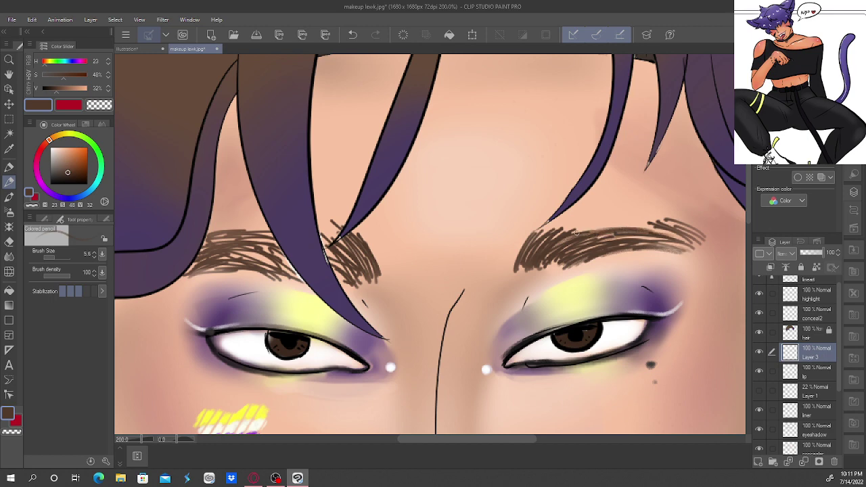
mouse_move(555, 239)
left_mouse_down()
mouse_move(623, 226)
mouse_move(572, 236)
mouse_move(658, 229)
mouse_move(568, 238)
mouse_move(670, 239)
left_mouse_up()
mouse_move(595, 245)
left_mouse_down()
mouse_move(680, 239)
mouse_move(670, 234)
left_mouse_up()
left_click_drag(552, 235, 680, 224)
mouse_move(594, 232)
left_mouse_down()
mouse_move(684, 225)
mouse_move(603, 224)
mouse_move(651, 221)
left_mouse_up()
mouse_move(689, 243)
left_mouse_down()
mouse_move(647, 233)
mouse_move(689, 245)
left_mouse_up()
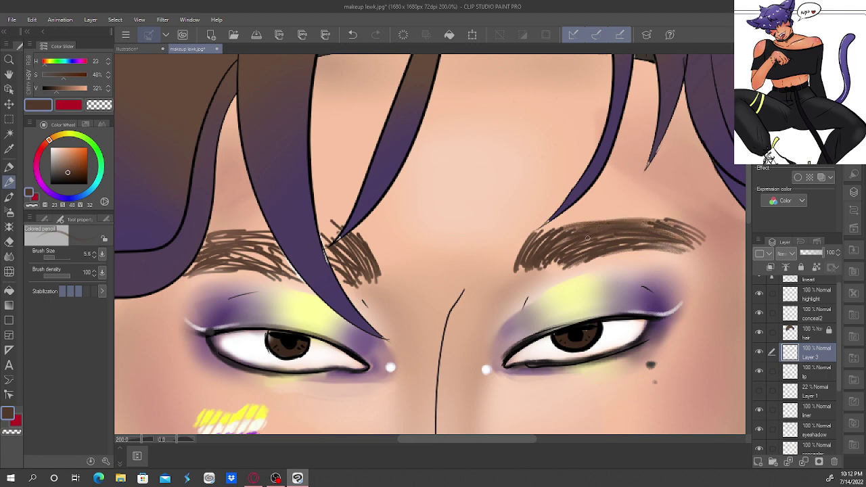
mouse_move(567, 226)
left_mouse_down()
mouse_move(530, 243)
mouse_move(563, 228)
left_mouse_up()
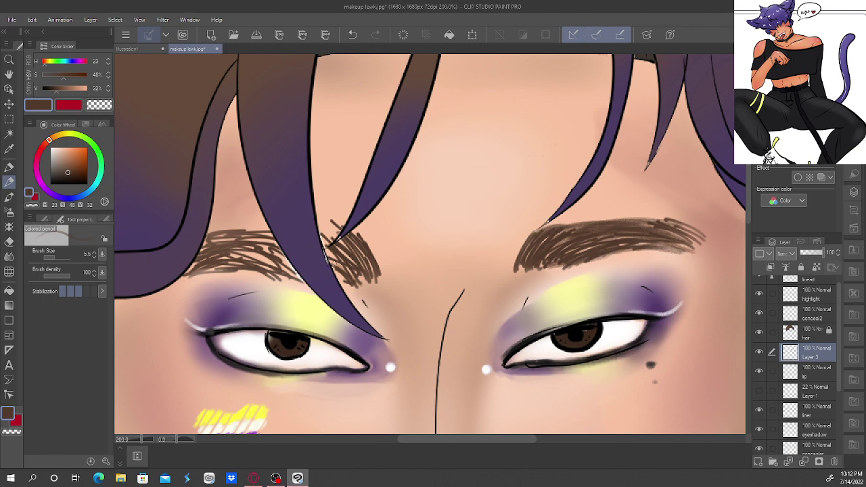
Fill in the left-hand brow on both sides of the hair strand with brown Colored pencil strokes.
mouse_move(331, 263)
left_mouse_down()
mouse_move(342, 277)
mouse_move(362, 271)
mouse_move(377, 278)
left_mouse_up()
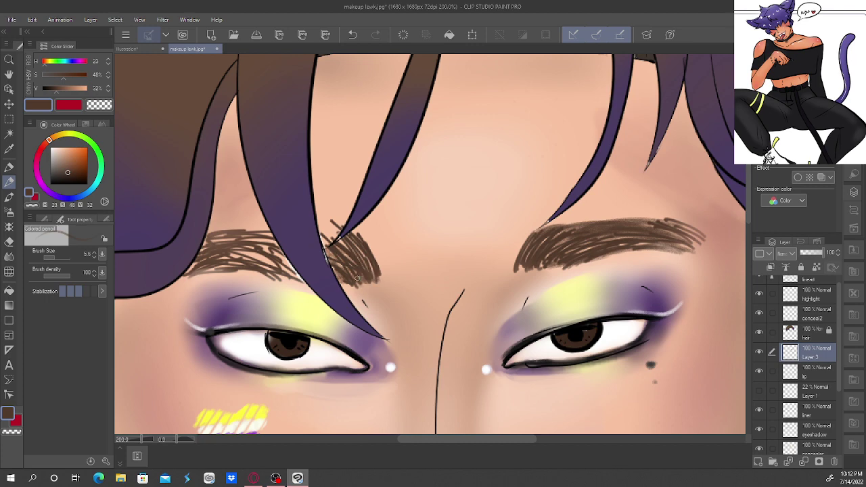
mouse_move(339, 265)
left_mouse_down()
mouse_move(351, 285)
mouse_move(344, 274)
mouse_move(366, 277)
mouse_move(353, 249)
left_mouse_up()
mouse_move(301, 272)
left_mouse_down()
mouse_move(226, 261)
mouse_move(275, 262)
mouse_move(203, 263)
left_mouse_up()
mouse_move(267, 249)
left_mouse_down()
mouse_move(216, 248)
mouse_move(260, 248)
mouse_move(211, 249)
mouse_move(196, 266)
mouse_move(212, 263)
mouse_move(190, 269)
left_mouse_up()
left_click_drag(226, 238, 189, 270)
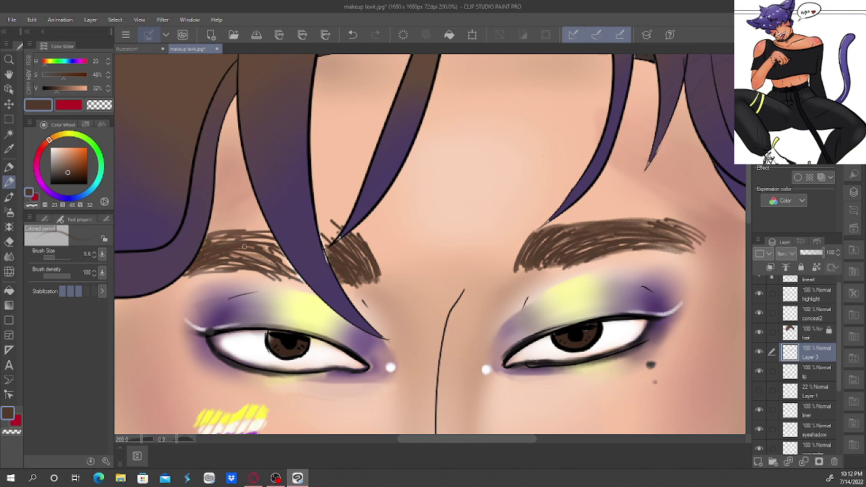
mouse_move(245, 247)
left_mouse_down()
mouse_move(222, 239)
mouse_move(279, 243)
mouse_move(233, 232)
mouse_move(278, 243)
mouse_move(265, 240)
mouse_move(268, 253)
mouse_move(279, 254)
mouse_move(239, 251)
mouse_move(255, 257)
mouse_move(241, 262)
mouse_move(300, 278)
mouse_move(273, 269)
mouse_move(281, 266)
mouse_move(205, 268)
mouse_move(266, 257)
mouse_move(238, 251)
mouse_move(290, 270)
mouse_move(272, 249)
mouse_move(281, 255)
mouse_move(248, 245)
mouse_move(289, 263)
left_mouse_up()
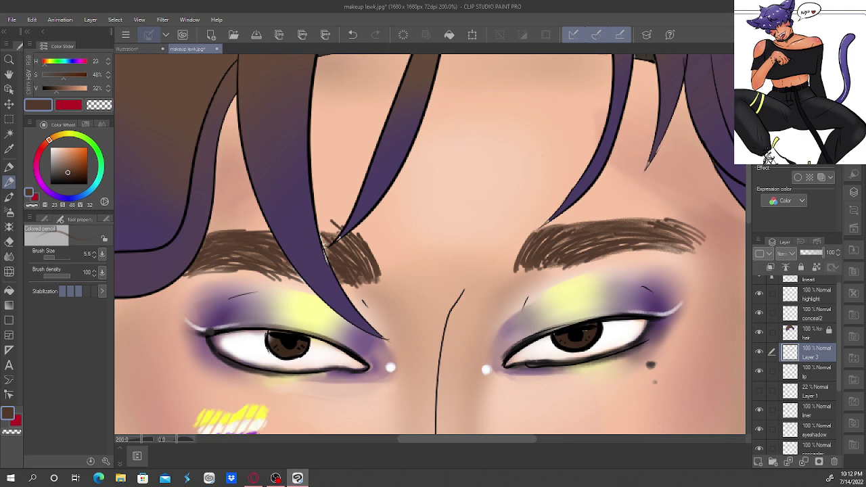
mouse_move(325, 239)
left_mouse_down()
mouse_move(341, 230)
mouse_move(325, 241)
left_mouse_up()
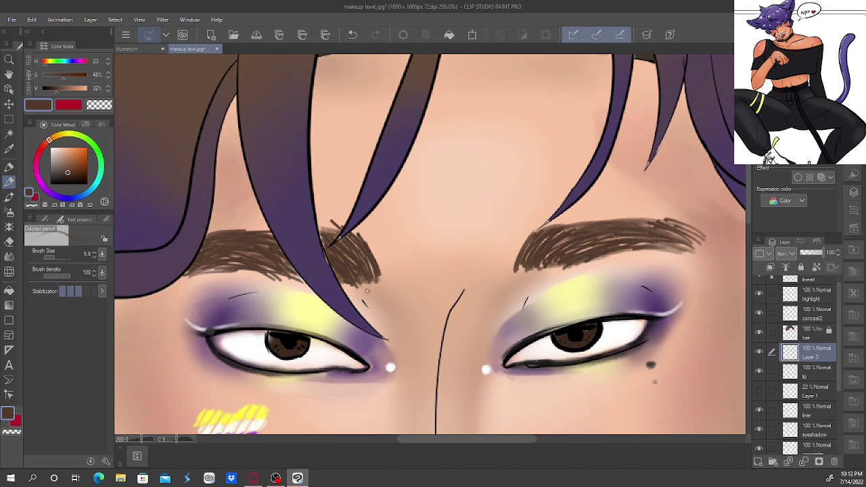
Sample the purple from the hair tips and tint the outer end of the right-hand brow with it.
key("ctrl+minus")
key("ctrl+minus")
key("ctrl+minus")
key("ctrl+minus")
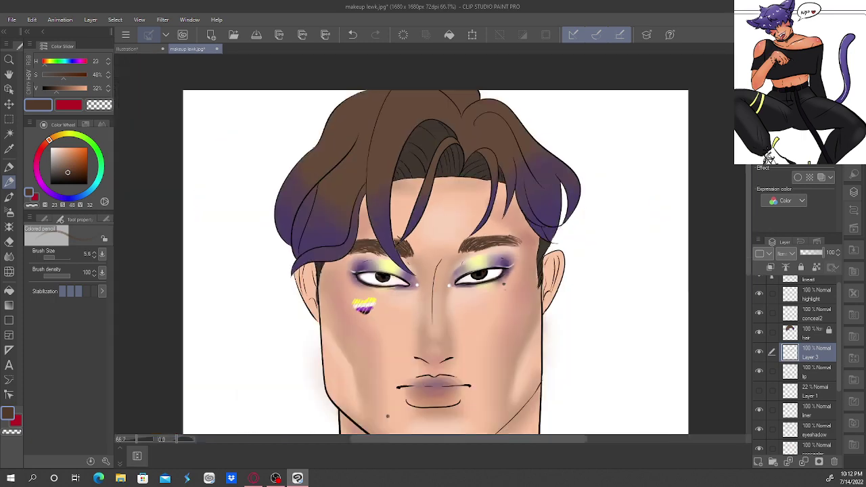
key("ctrl+plus")
key("ctrl+plus")
key("ctrl+plus")
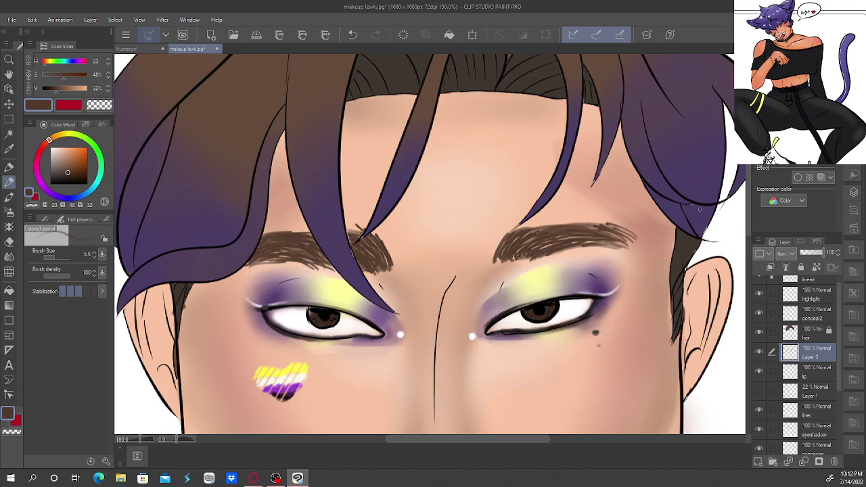
right_click(702, 189)
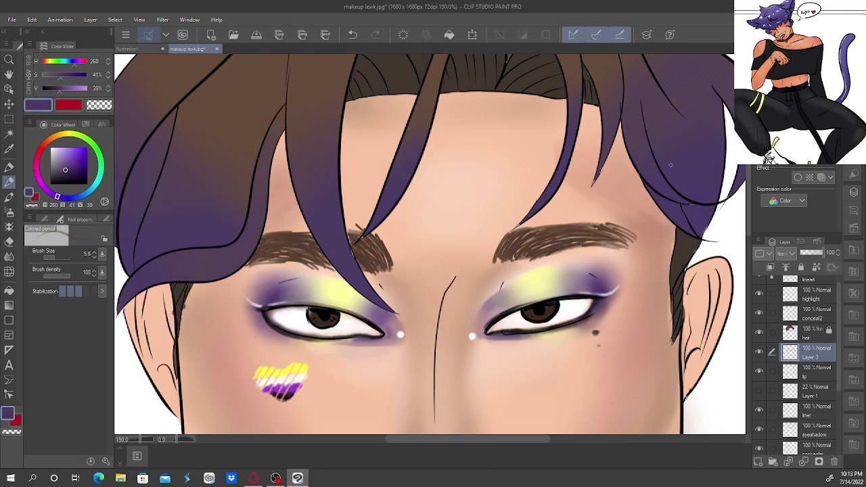
mouse_move(635, 239)
left_mouse_down()
mouse_move(591, 244)
mouse_move(614, 247)
mouse_move(633, 240)
mouse_move(626, 235)
mouse_move(616, 243)
mouse_move(637, 244)
mouse_move(624, 247)
mouse_move(619, 232)
mouse_move(630, 241)
mouse_move(608, 237)
mouse_move(628, 245)
mouse_move(598, 229)
mouse_move(626, 241)
mouse_move(588, 239)
left_mouse_up()
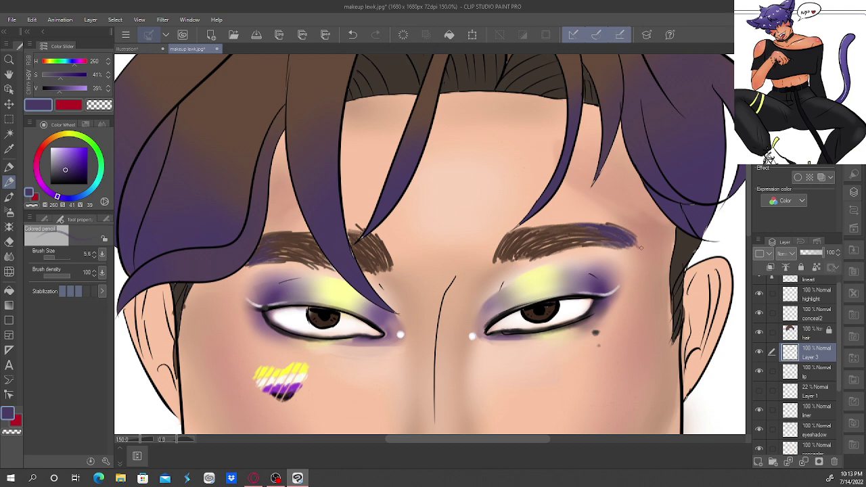
left_click_drag(624, 234, 639, 250)
Draw thin off-white highlight lines along the lower edges of both brows with the Colored pencil.
key("ctrl+minus")
key("ctrl+minus")
key("ctrl+minus")
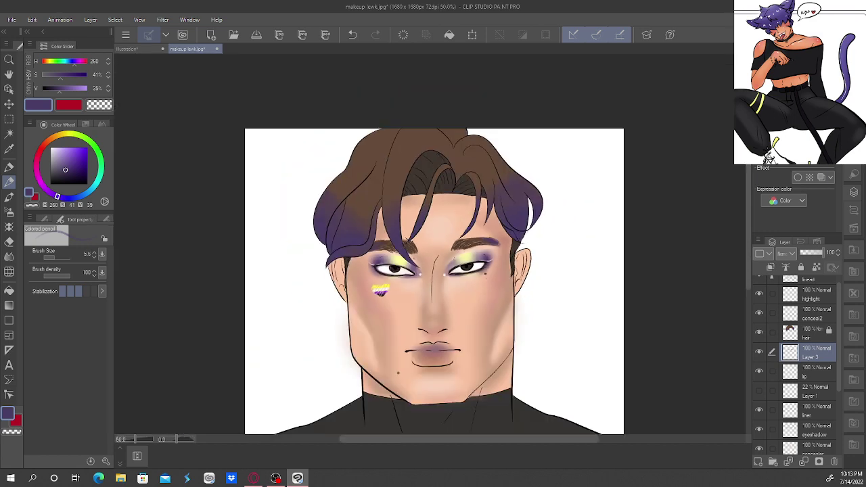
key("ctrl+plus")
key("ctrl+plus")
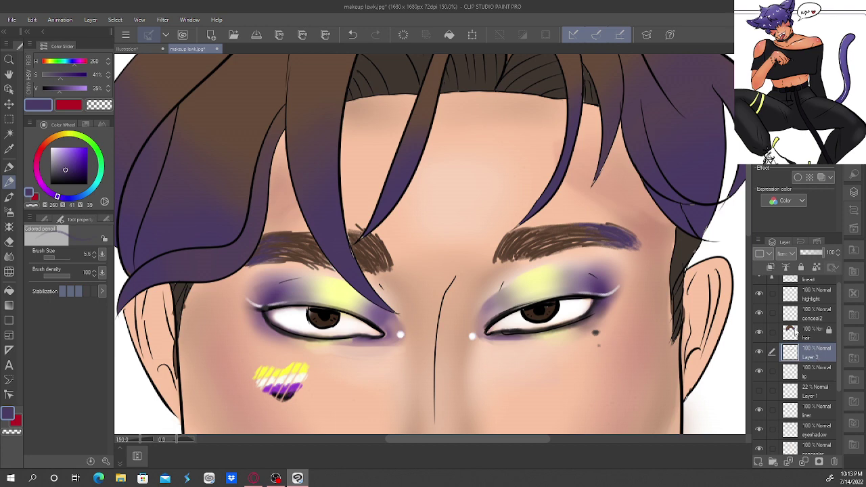
left_click(50, 153)
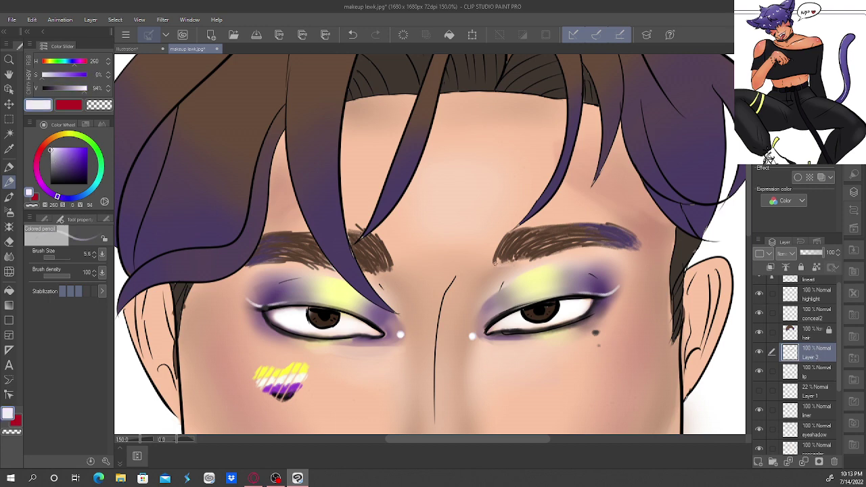
mouse_move(495, 264)
left_mouse_down()
mouse_move(568, 254)
mouse_move(529, 258)
left_mouse_up()
mouse_move(527, 259)
left_mouse_down()
mouse_move(615, 247)
mouse_move(603, 246)
mouse_move(571, 251)
mouse_move(650, 253)
left_mouse_up()
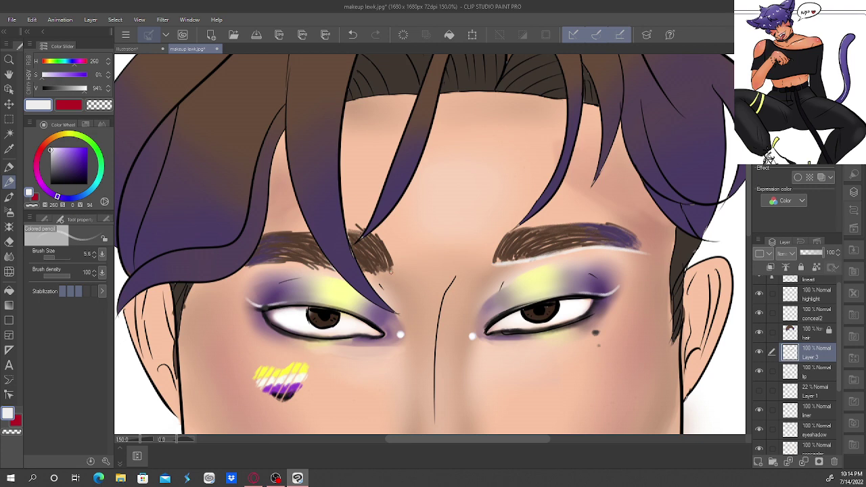
mouse_move(394, 271)
left_mouse_down()
mouse_move(283, 260)
mouse_move(238, 268)
mouse_move(395, 272)
mouse_move(370, 269)
left_mouse_up()
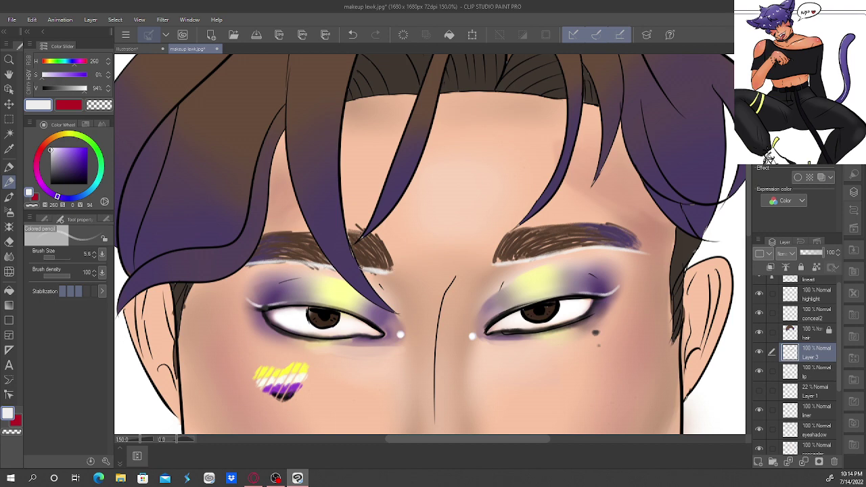
Brighten the lines under both brows with a near-white at saturation 5% and value 100%.
left_click(51, 148)
mouse_move(497, 263)
left_mouse_down()
mouse_move(591, 246)
mouse_move(580, 248)
mouse_move(648, 250)
mouse_move(623, 250)
left_mouse_up()
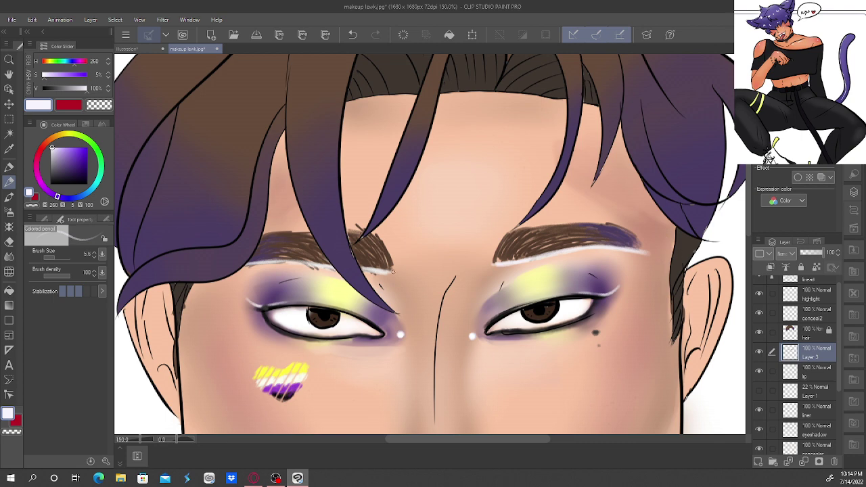
left_click_drag(383, 272, 257, 262)
On the conceal2 layer, clean up the edges of the white under-brow lines with sampled skin tone and ready the Blend tool.
left_click(816, 313)
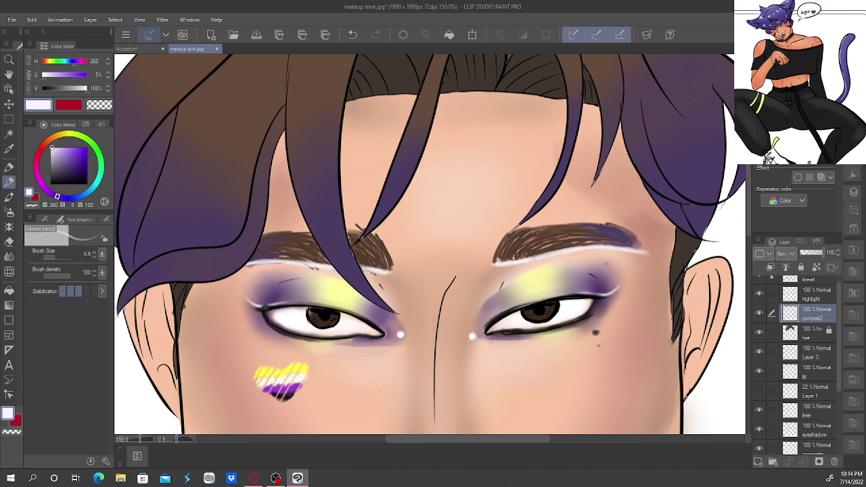
right_click(611, 253)
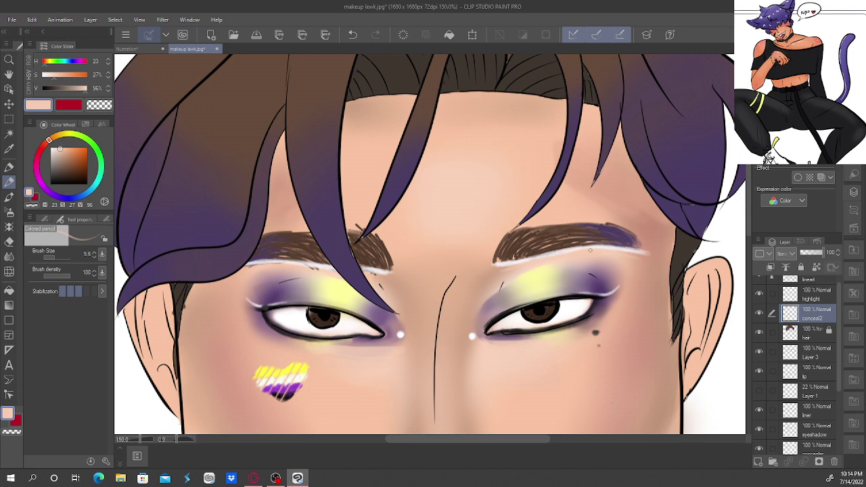
left_click_drag(649, 257, 628, 253)
left_click_drag(370, 271, 385, 277)
left_click_drag(258, 264, 243, 268)
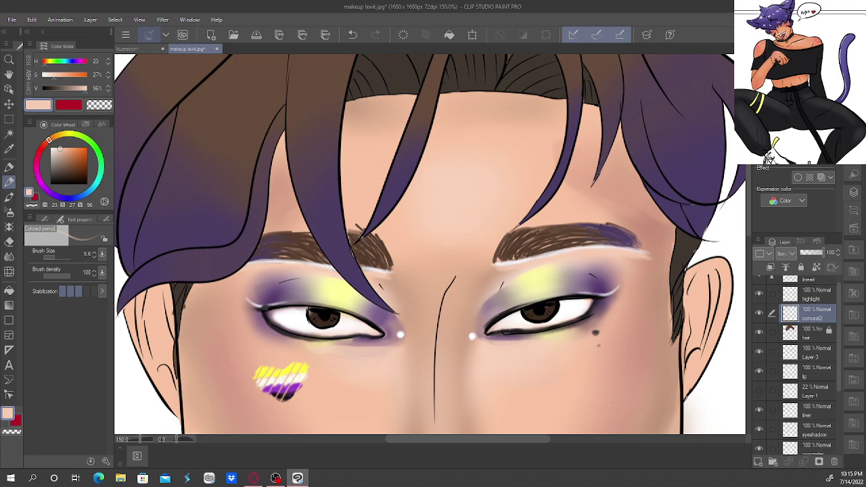
left_click(9, 256)
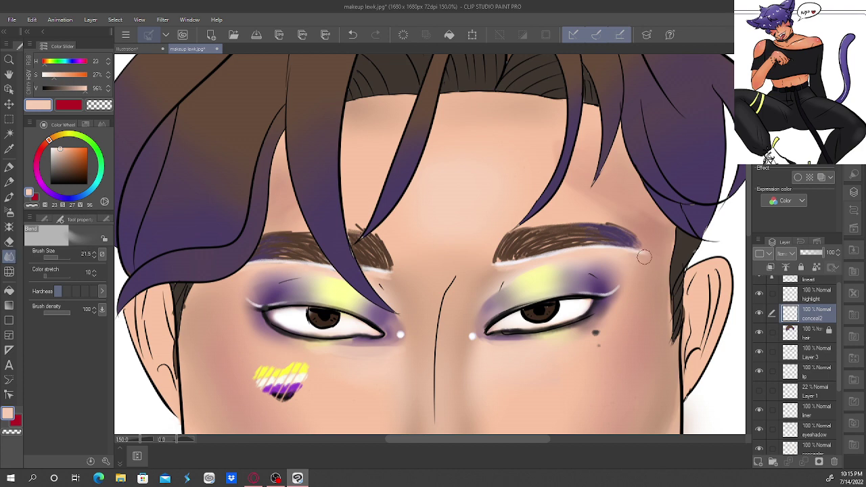
Set the highlight layer's blending mode to Add (Glow) and choose a pale cream yellow with hue 50 and value 100%.
scroll(643, 257, "down", 5)
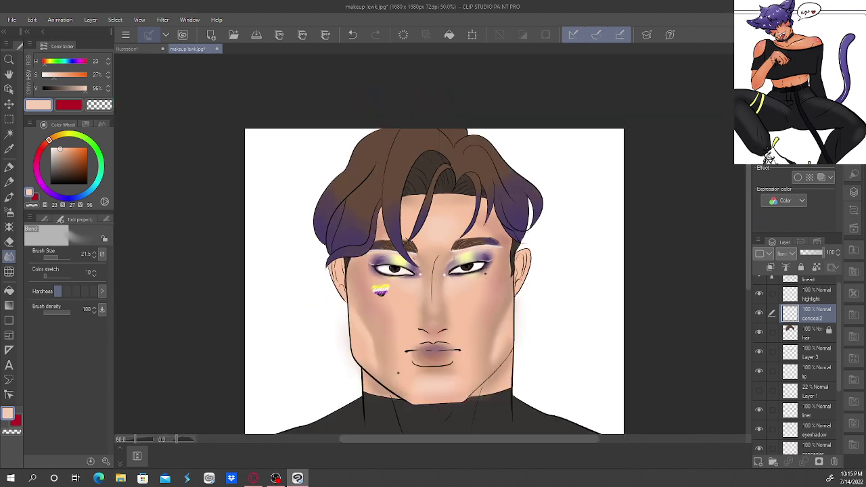
scroll(430, 246, "up", 5)
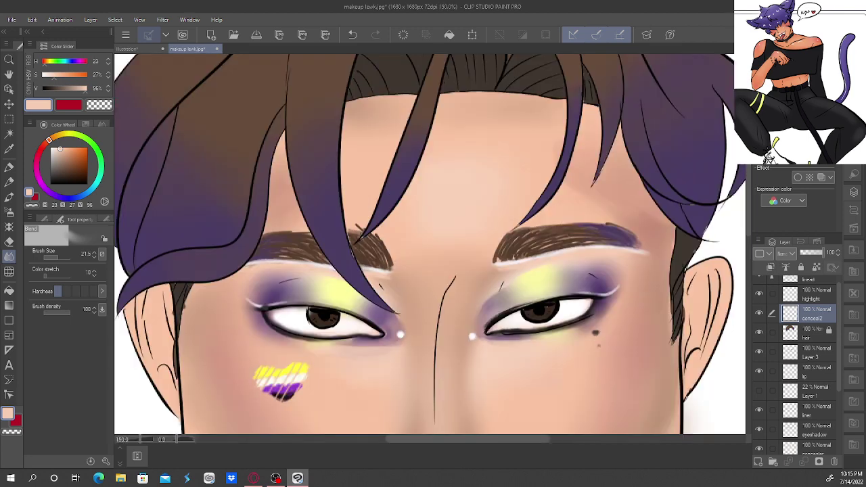
left_click_drag(433, 412, 464, 389)
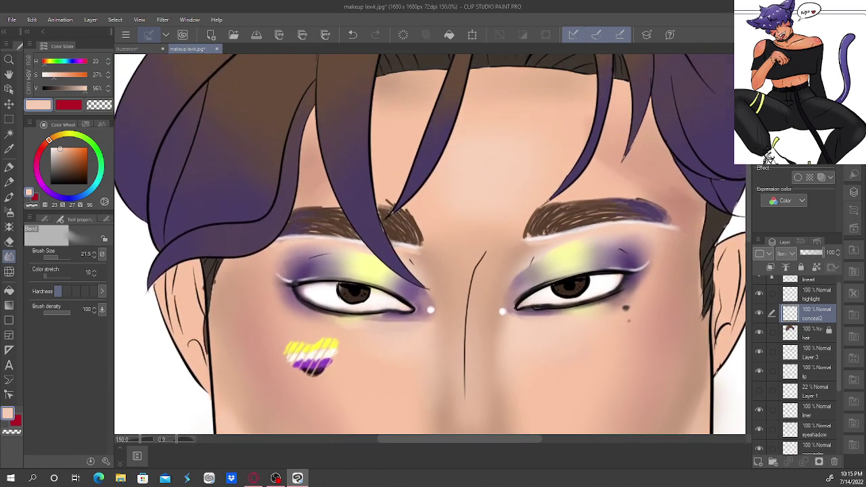
scroll(429, 247, "down", 4)
left_click_drag(433, 338, 436, 304)
key("ctrl+plus")
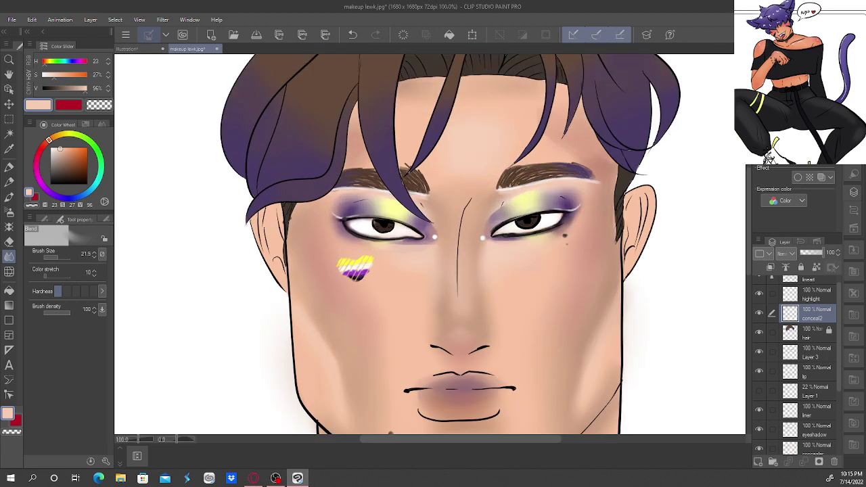
left_click(820, 298)
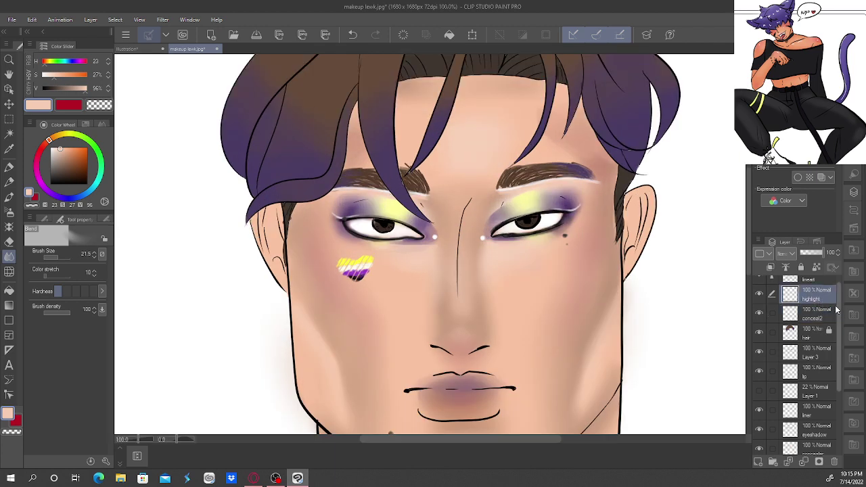
left_click(785, 256)
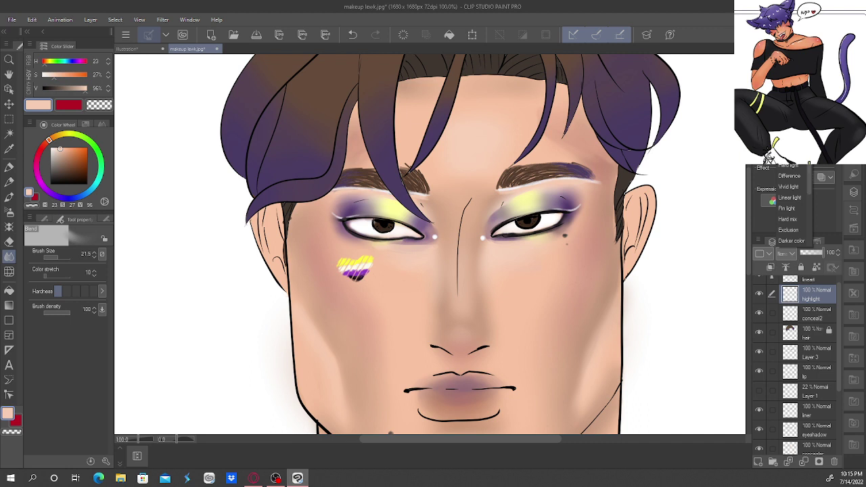
left_click(802, 169)
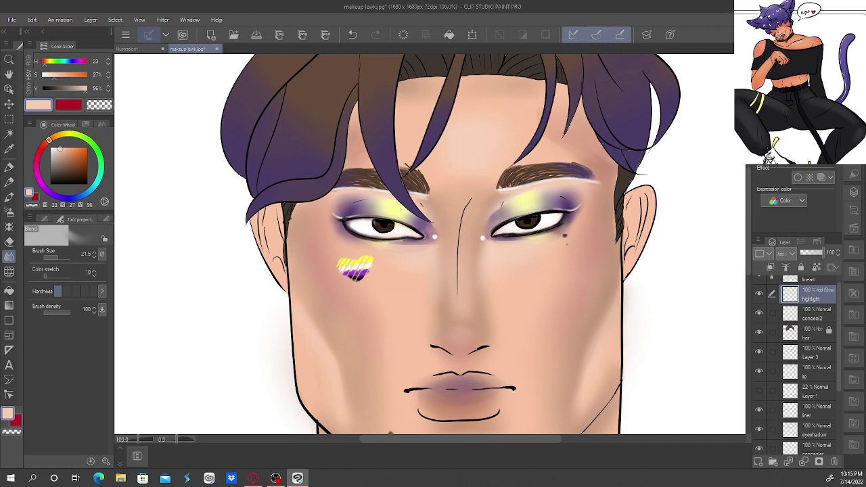
left_click(63, 134)
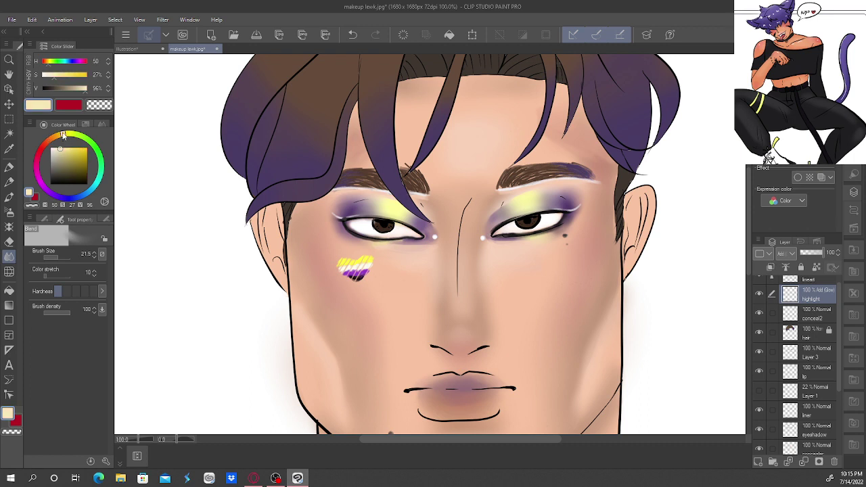
left_click(54, 148)
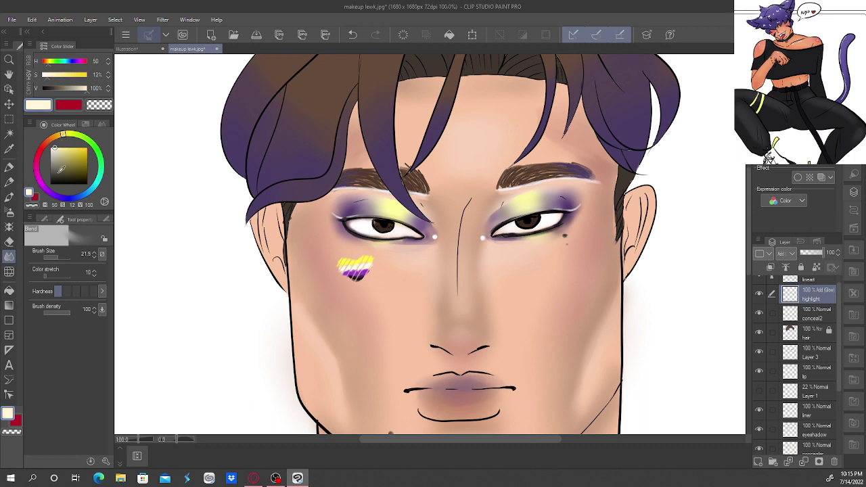
Set the highlight layer's opacity to 51% and paint cream strokes along both cheekbones with Opaque watercolor.
left_click(9, 196)
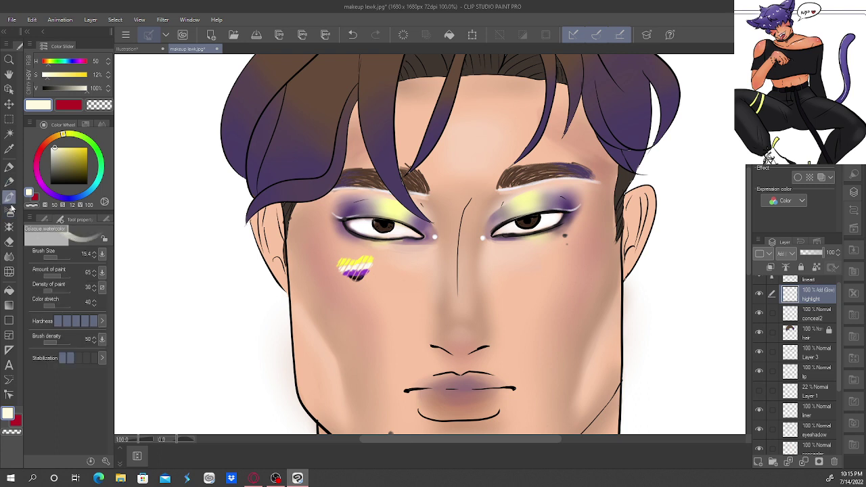
left_click(813, 253)
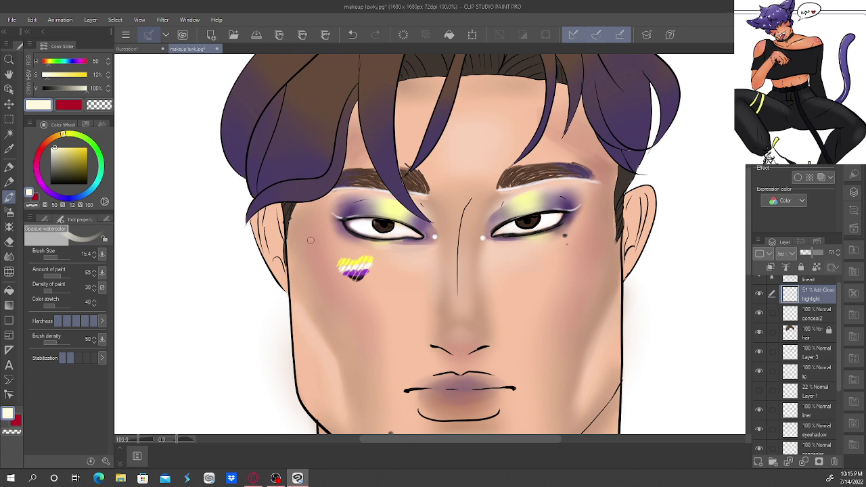
left_click_drag(307, 235, 328, 266)
mouse_move(595, 229)
left_mouse_down()
mouse_move(578, 253)
mouse_move(606, 222)
left_mouse_up()
left_click_drag(316, 249, 328, 262)
left_click_drag(604, 224, 586, 247)
Paint cream highlights under the outer ends of both brows and around the inner corners of both eyes.
left_click_drag(577, 181, 595, 186)
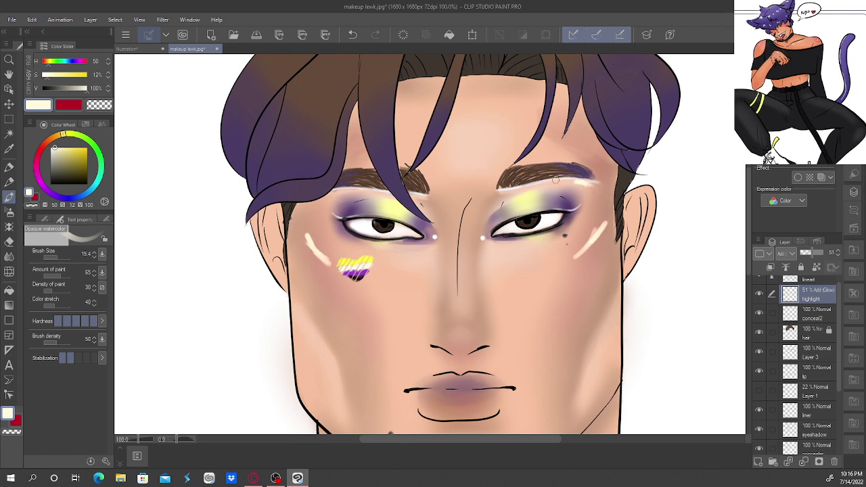
left_click_drag(346, 195, 328, 193)
left_click_drag(484, 227, 498, 211)
left_click_drag(484, 245, 500, 242)
mouse_move(433, 235)
left_mouse_down()
mouse_move(426, 223)
mouse_move(421, 242)
mouse_move(397, 243)
mouse_move(425, 230)
left_mouse_up()
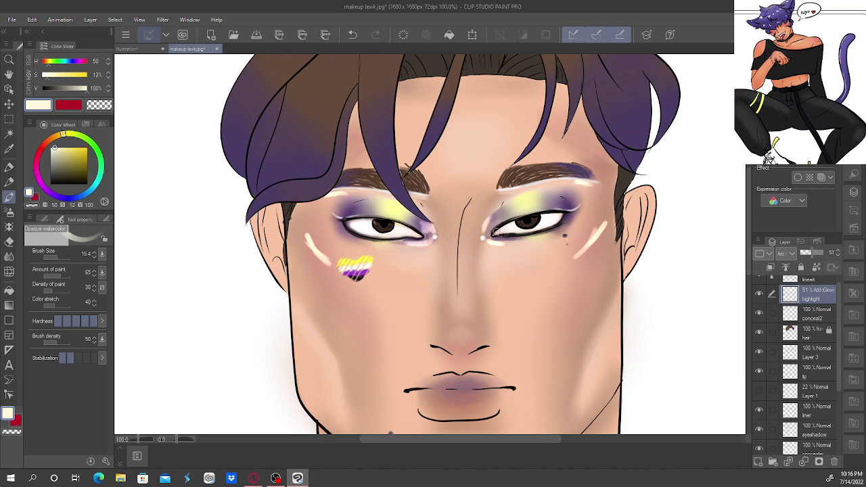
left_click_drag(487, 233, 490, 227)
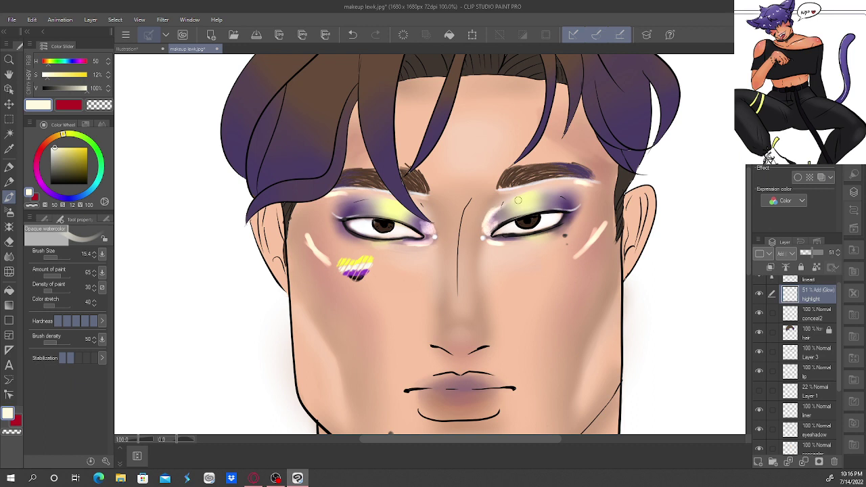
left_click_drag(486, 225, 508, 203)
Paint a cream highlight down the nose bridge and a small spot on the nose tip.
left_click_drag(465, 214, 458, 250)
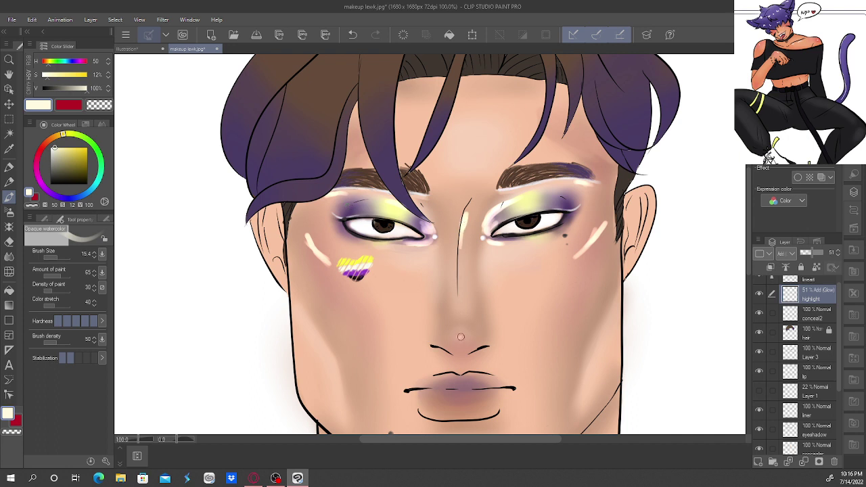
left_click_drag(461, 338, 459, 330)
left_click_drag(464, 222, 459, 268)
Add cream highlights at both jaw corners and along the cupid's bow above the upper lip.
scroll(609, 237, "down", 5)
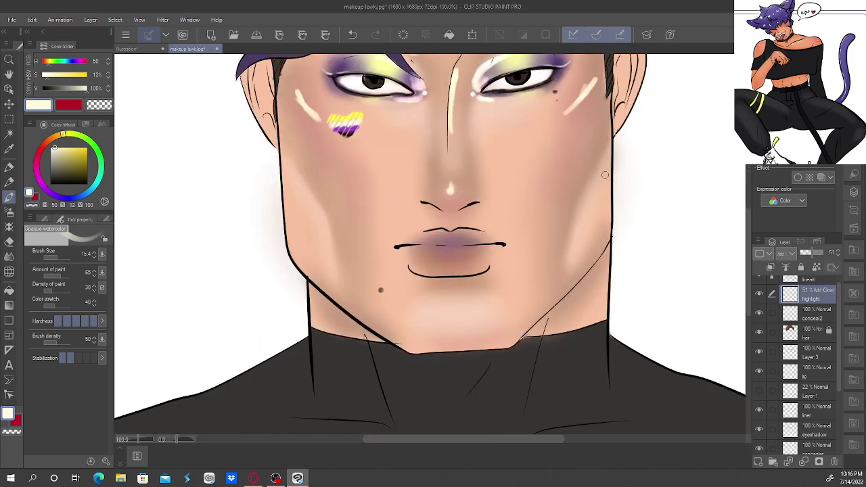
left_click_drag(609, 233, 586, 267)
left_click_drag(296, 256, 298, 264)
mouse_move(456, 227)
left_mouse_down()
mouse_move(428, 230)
mouse_move(485, 231)
left_mouse_up()
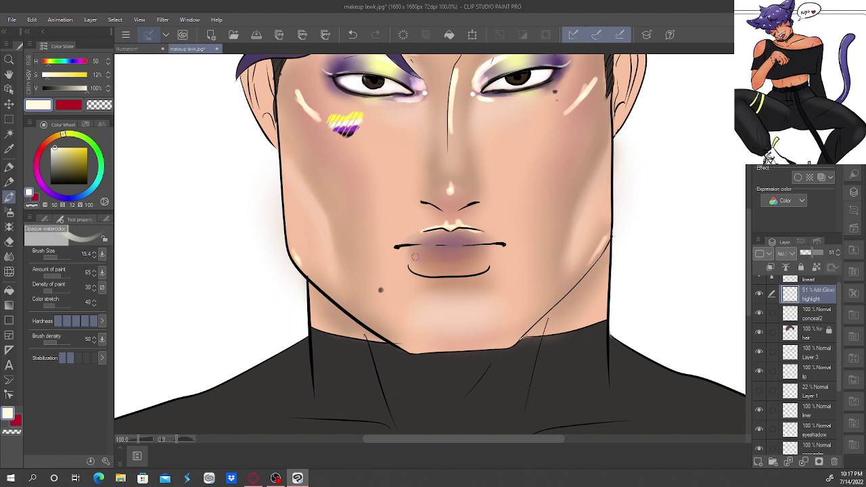
Paint short cream highlight strokes across the lower lip, redoing the stroke that runs too long.
left_click(417, 259)
mouse_move(418, 259)
left_mouse_down()
mouse_move(490, 258)
mouse_move(464, 258)
left_mouse_up()
left_click(352, 34)
left_click_drag(493, 259, 479, 260)
Soften the nose, cupid's bow and heartless cheekbone highlights with the Blend tool.
left_click_drag(556, 212, 581, 276)
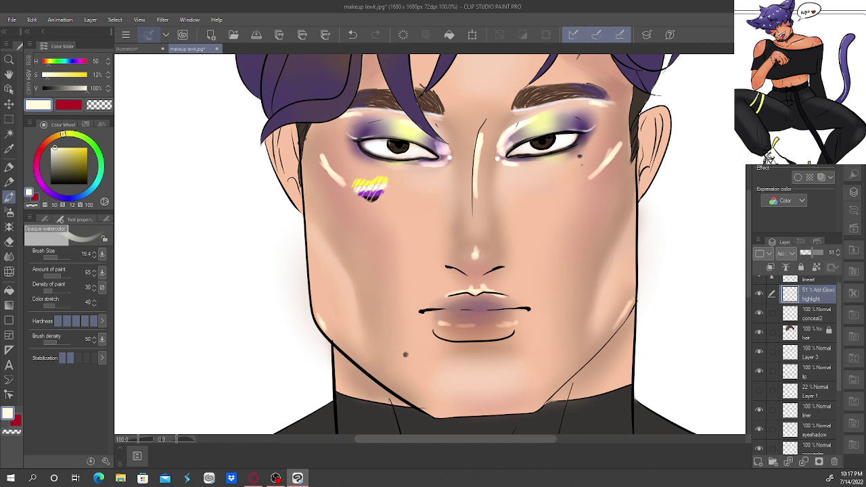
left_click(9, 257)
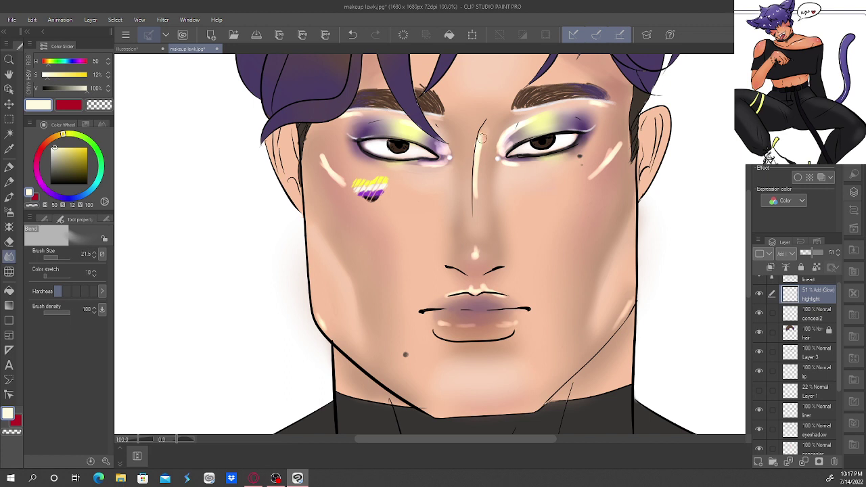
left_click_drag(483, 139, 480, 152)
left_click_drag(485, 127, 479, 174)
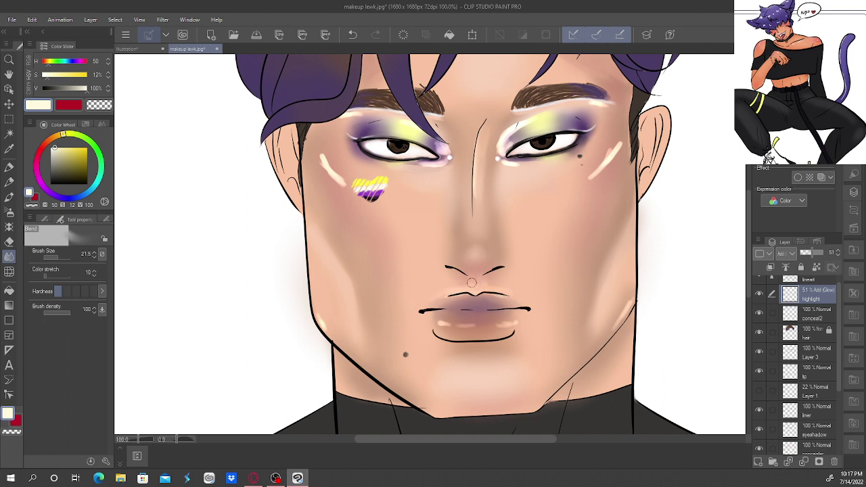
mouse_move(611, 163)
left_mouse_down()
mouse_move(590, 178)
mouse_move(618, 143)
mouse_move(595, 168)
mouse_move(616, 151)
left_mouse_up()
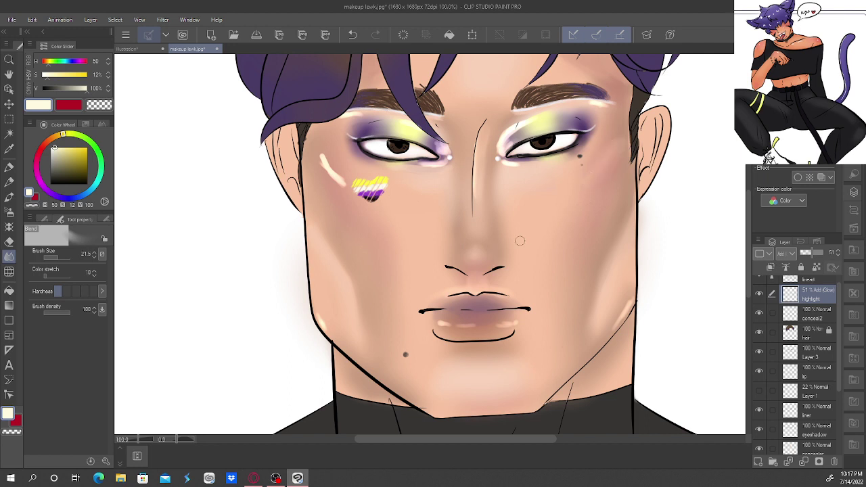
Blend the highlights around both inner eye corners and the remaining cheekbone and jaw strokes into the skin.
left_click_drag(512, 136, 505, 149)
left_click(352, 37)
left_click(353, 38)
left_click_drag(510, 136, 536, 122)
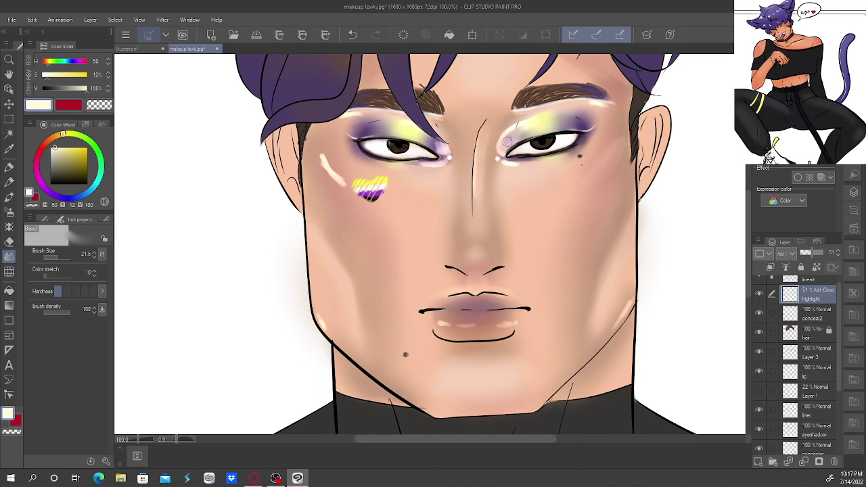
mouse_move(505, 148)
left_mouse_down()
mouse_move(533, 124)
mouse_move(515, 131)
left_mouse_up()
mouse_move(441, 148)
left_mouse_down()
mouse_move(417, 162)
mouse_move(455, 160)
mouse_move(446, 151)
mouse_move(442, 163)
mouse_move(393, 164)
left_mouse_up()
mouse_move(503, 165)
left_mouse_down()
mouse_move(553, 159)
mouse_move(500, 156)
left_mouse_up()
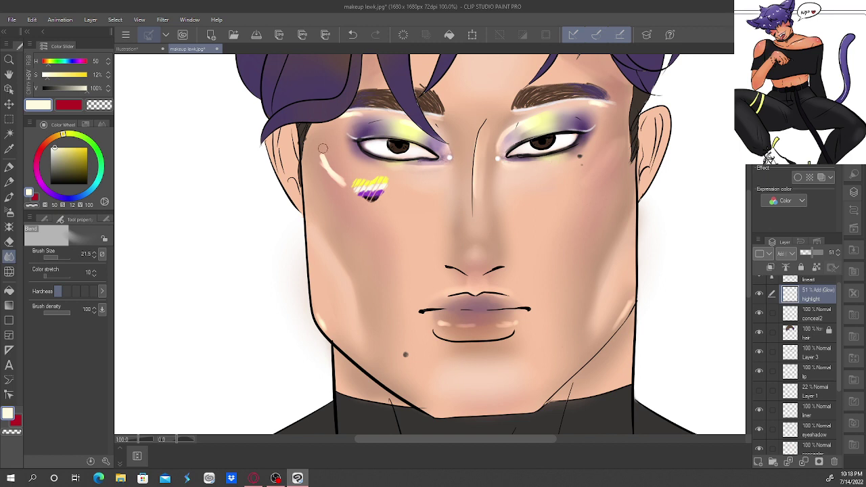
mouse_move(324, 149)
left_mouse_down()
mouse_move(351, 190)
mouse_move(318, 145)
left_mouse_up()
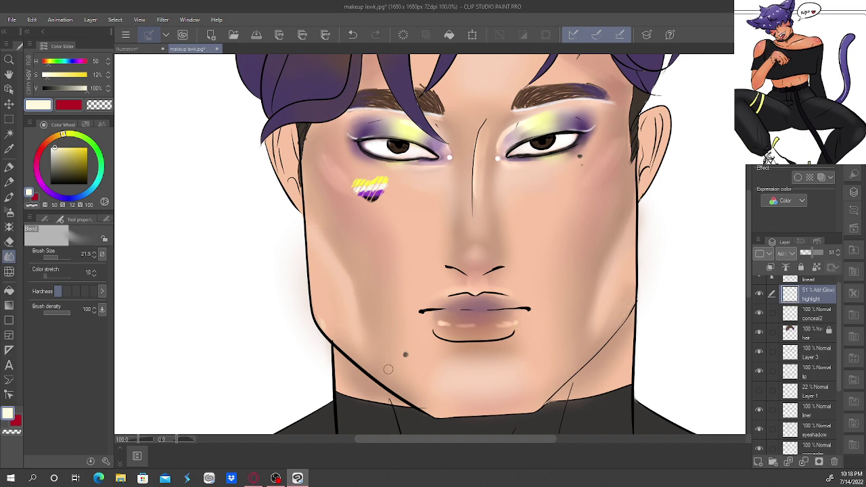
Check the whole face, then raise the highlight layer's opacity to 75%.
key("ctrl+minus")
key("ctrl+minus")
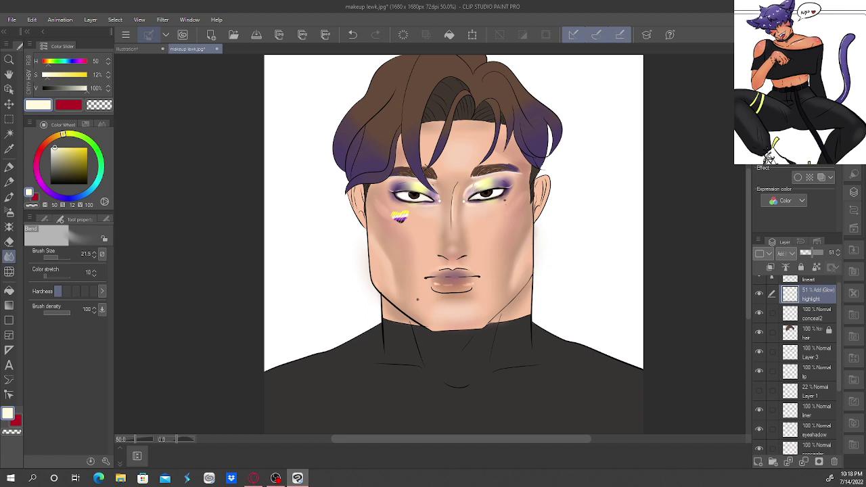
key("ctrl+plus")
key("ctrl+plus")
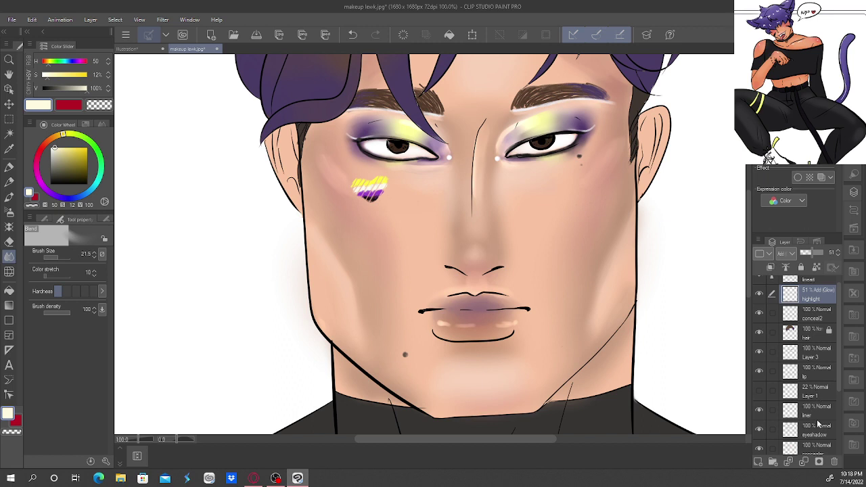
left_click_drag(838, 389, 839, 398)
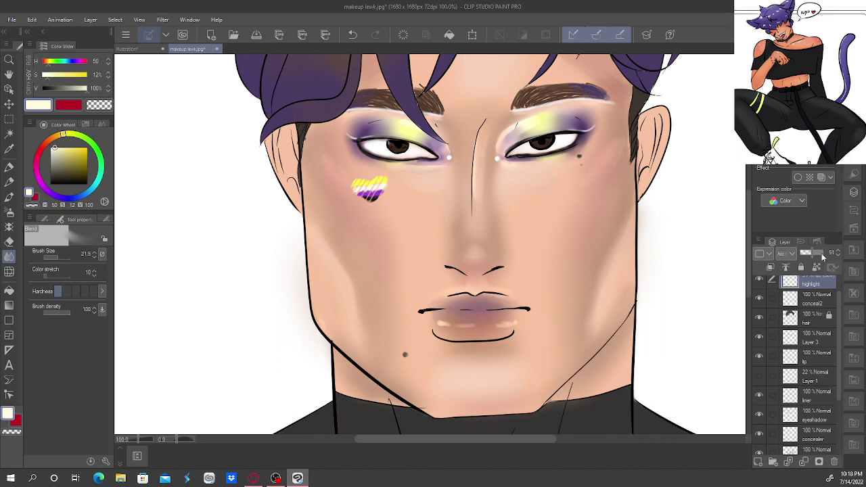
left_click_drag(816, 254, 820, 255)
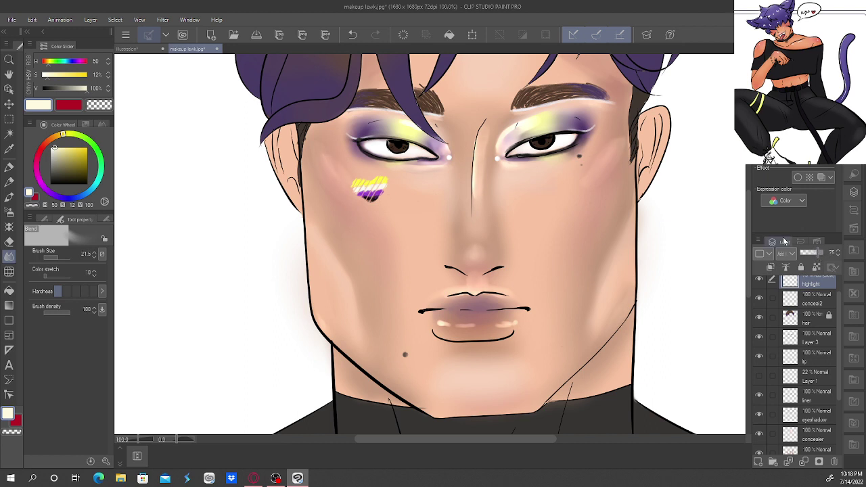
Dot bright highlights on both cheekbones, the inner eye corner and the nose tip with the Colored pencil at size 25.4.
left_click_drag(430, 243, 440, 304)
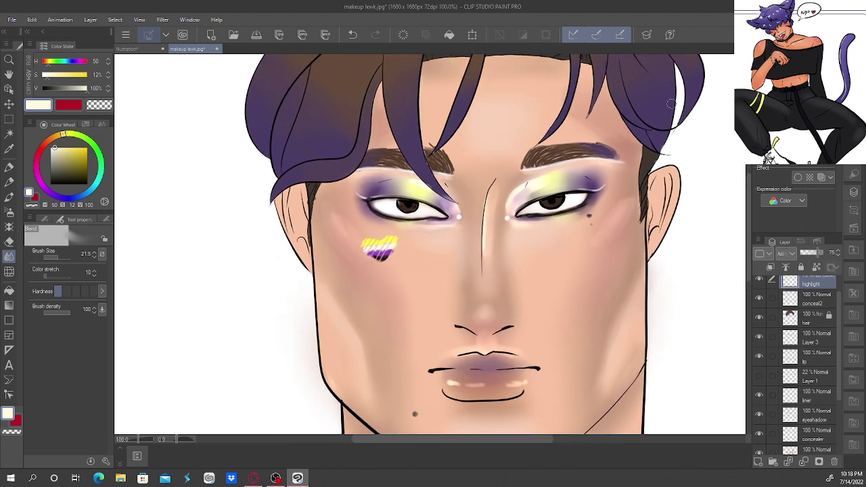
left_click(9, 167)
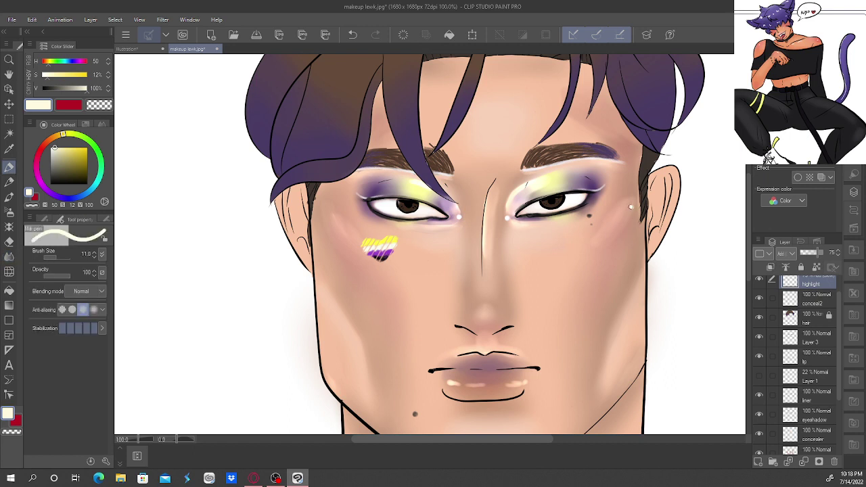
left_click(352, 35)
left_click(9, 182)
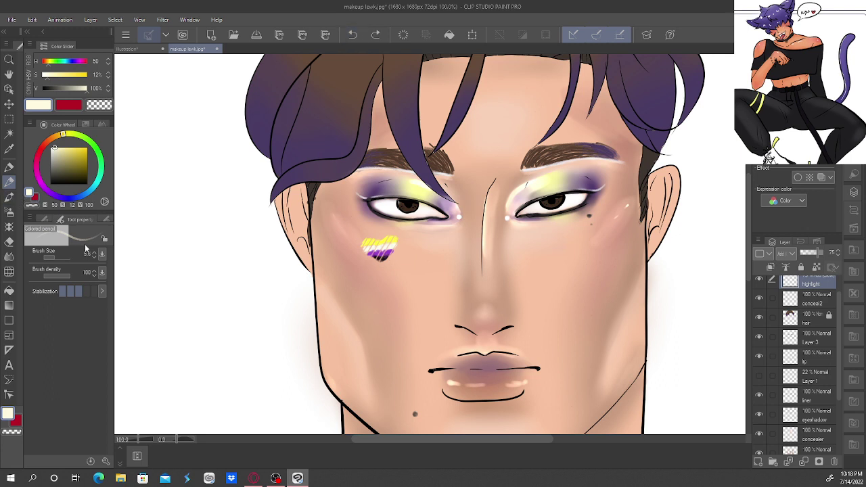
left_click(61, 258)
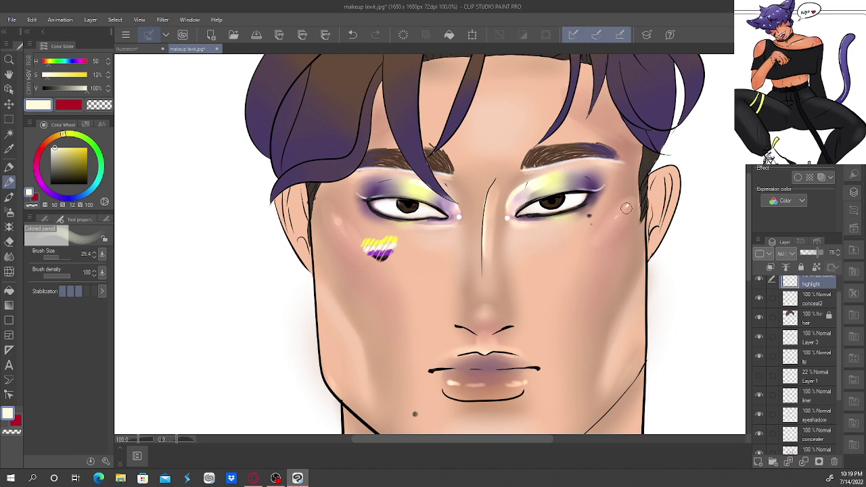
left_click(609, 225)
left_click(341, 221)
left_click(509, 216)
left_click(485, 315)
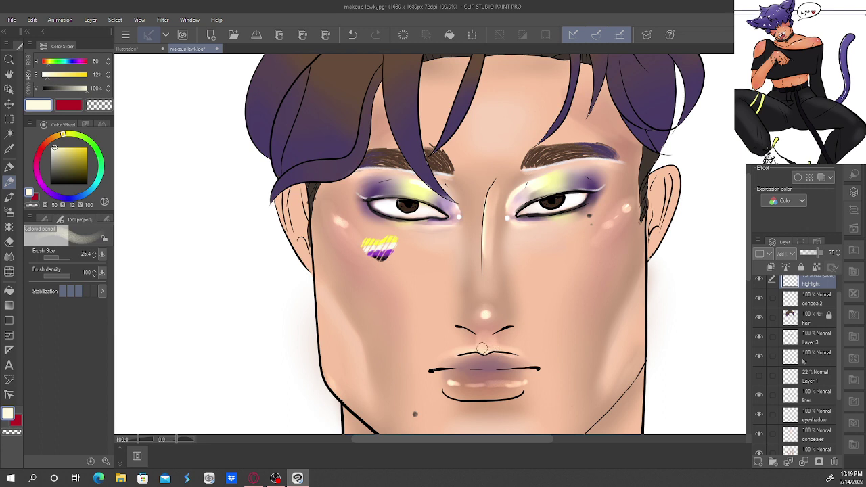
Paint a brighter glow along the cupid's bow and blend the nose-tip highlight into the skin.
left_click(486, 349)
key("ctrl+z")
left_click_drag(469, 347, 504, 350)
left_click(9, 256)
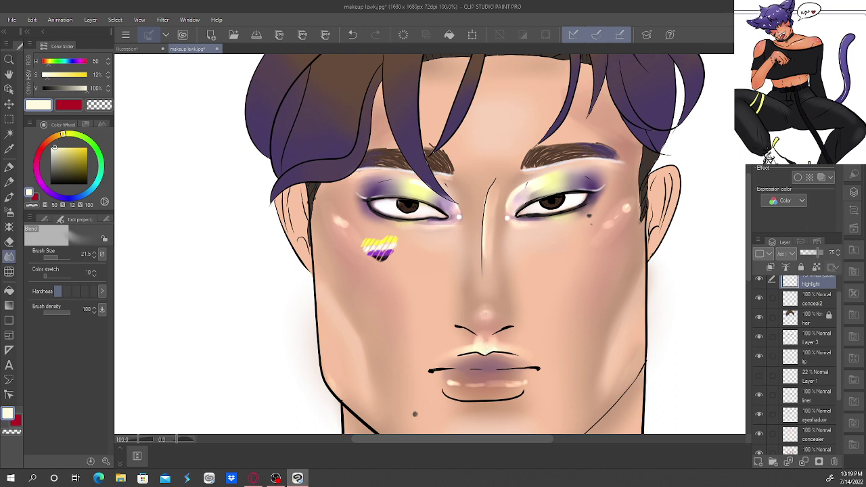
left_click(352, 34)
left_click_drag(485, 318, 489, 314)
left_click_drag(491, 314, 495, 313)
Add faint highlights beside both nostrils with the Colored pencil at size 25.4, undoing the strokes that look wrong.
left_click(10, 167)
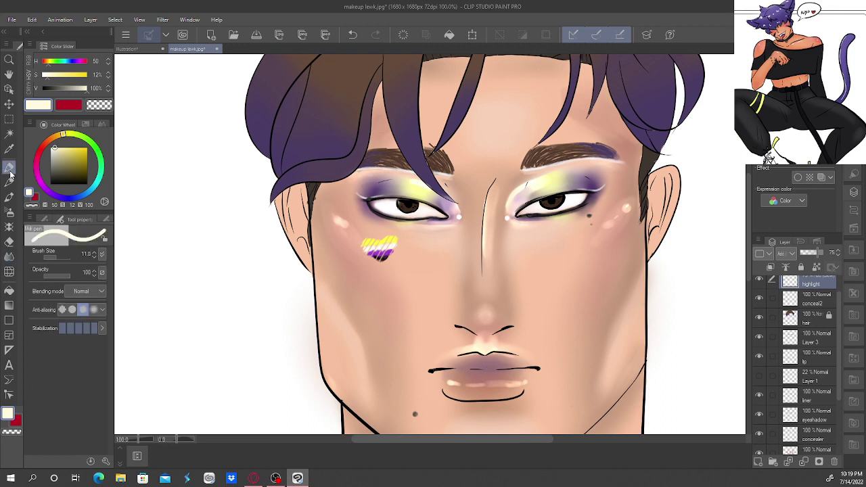
left_click(353, 34)
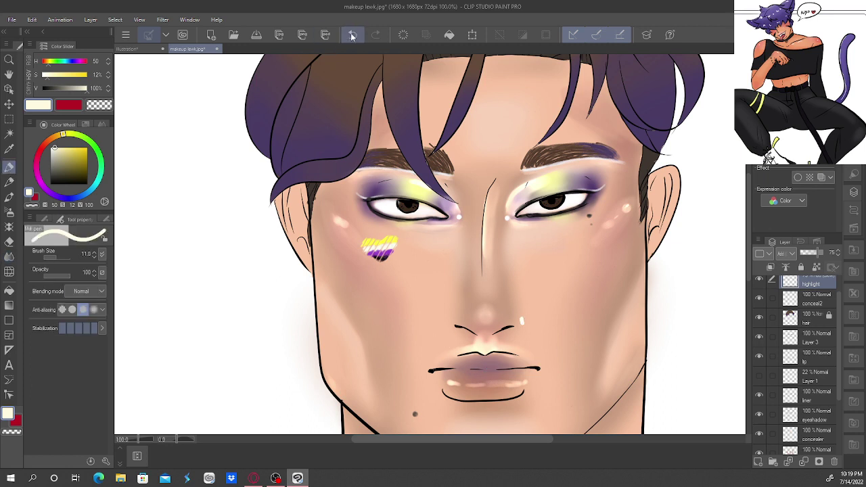
left_click(9, 182)
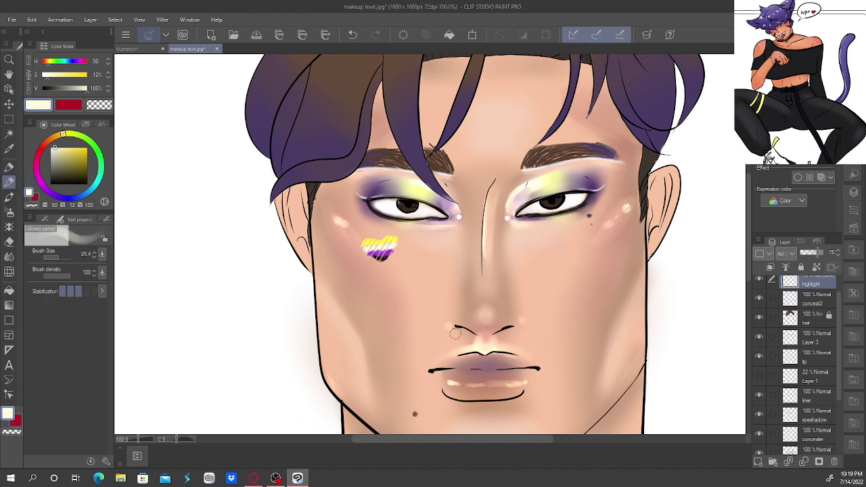
left_click(353, 35)
left_click_drag(514, 326, 520, 326)
left_click(355, 36)
left_click(356, 38)
left_click_drag(450, 326, 457, 328)
Add fine glints to the cheekbones and upper lip with the Colored pencil at sizes 4.7 and 13.
left_click_drag(58, 261, 55, 260)
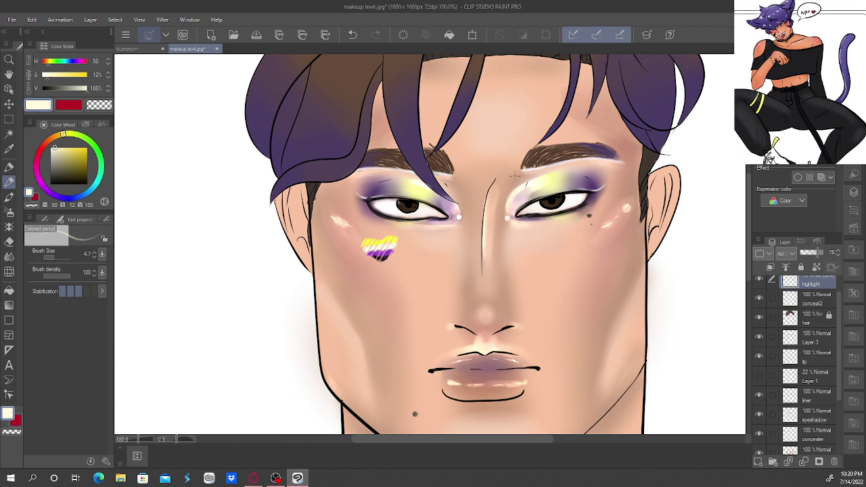
left_click_drag(59, 255, 68, 252)
left_click(352, 34)
left_click_drag(494, 358, 512, 360)
Set the Colored pencil size to 30.1 and brighten the brow bone beneath the purple-tipped brow's outer end.
key("ctrl+minus")
key("ctrl+minus")
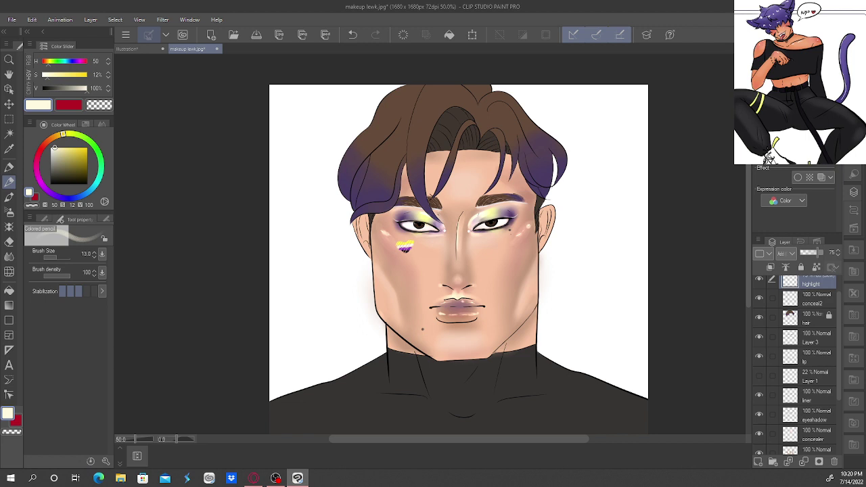
key("ctrl+plus")
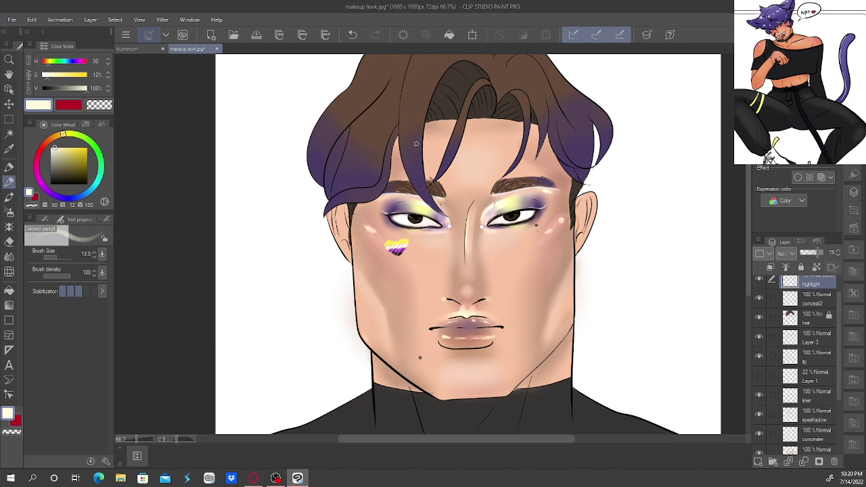
left_click(361, 37)
left_click(59, 259)
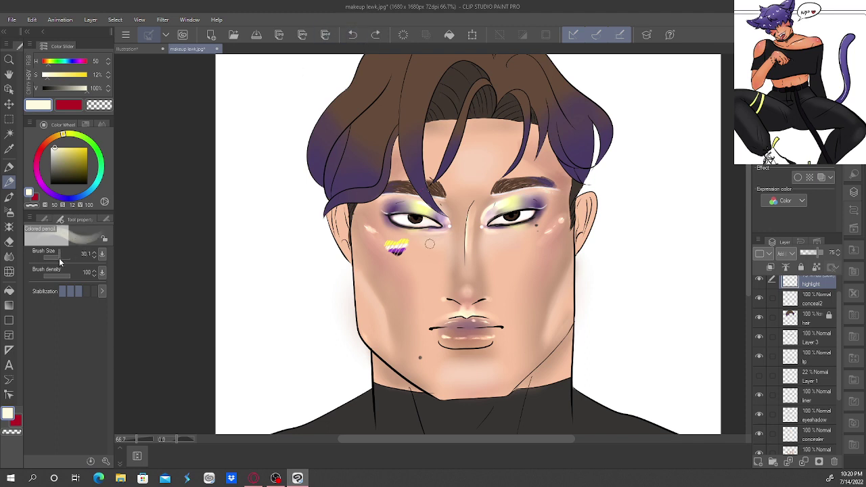
left_click_drag(545, 196, 555, 194)
Add a new layer directly above the highlight layer.
scroll(834, 297, "up", 2)
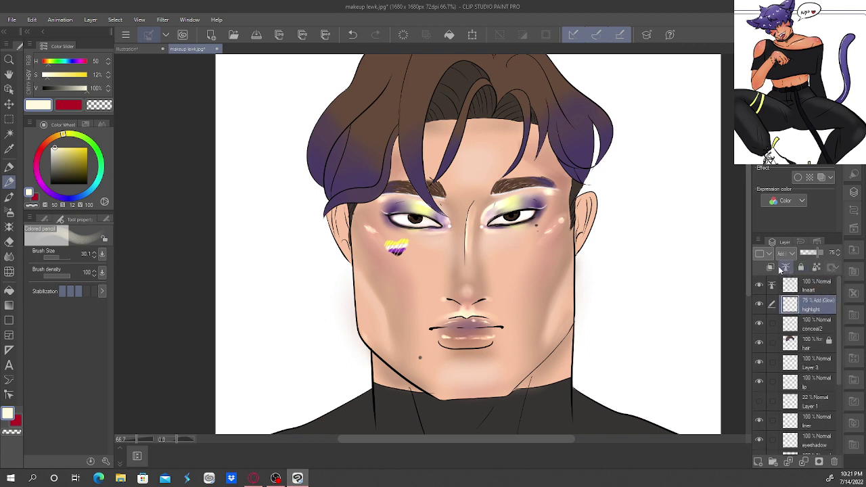
left_click(757, 462)
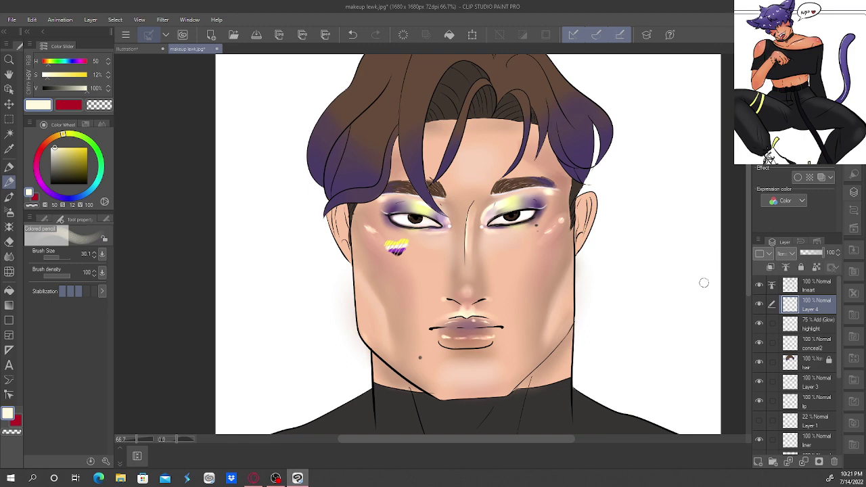
scroll(427, 243, "up", 3)
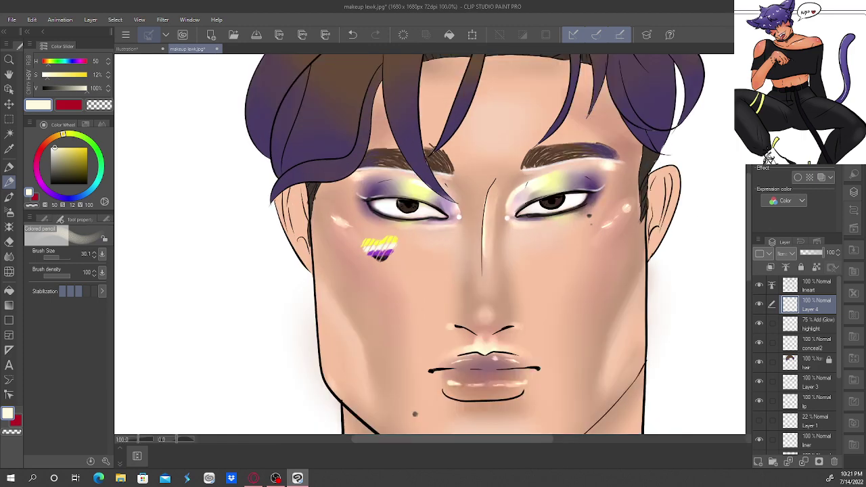
Draw fine black upper and lower lashes on both eyes with the G-pen on the new layer.
left_click_drag(428, 243, 300, 297)
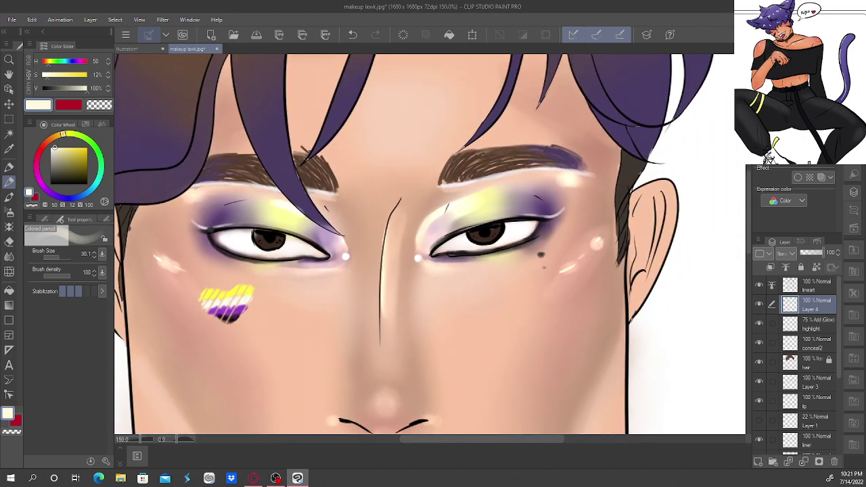
left_click(8, 166)
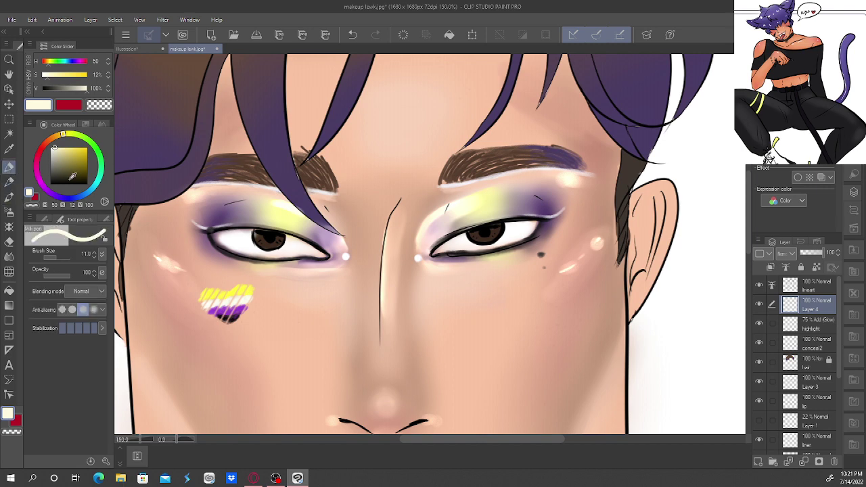
left_click_drag(73, 175, 44, 198)
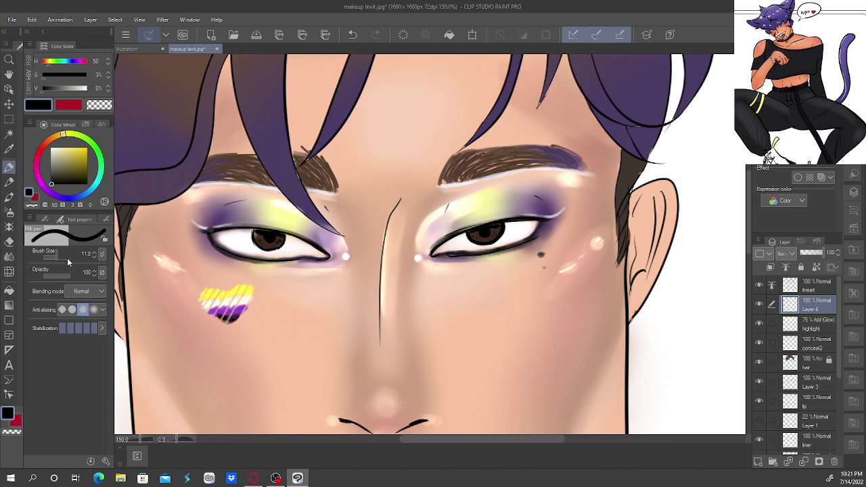
left_click(46, 219)
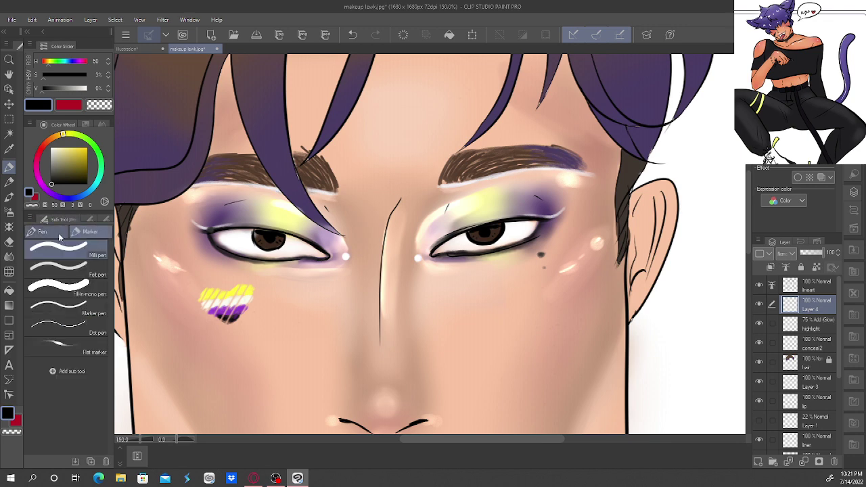
left_click(58, 232)
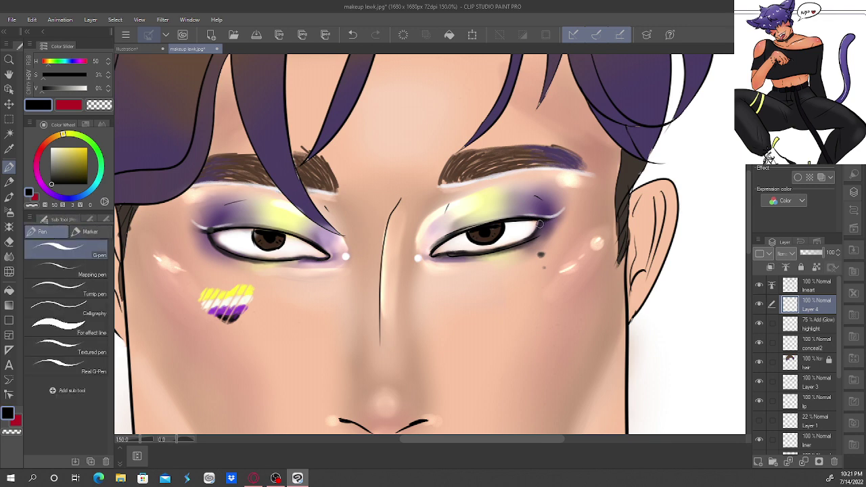
left_click_drag(540, 221, 559, 223)
left_click_drag(225, 226, 213, 220)
key("ctrl+z")
key("ctrl+z")
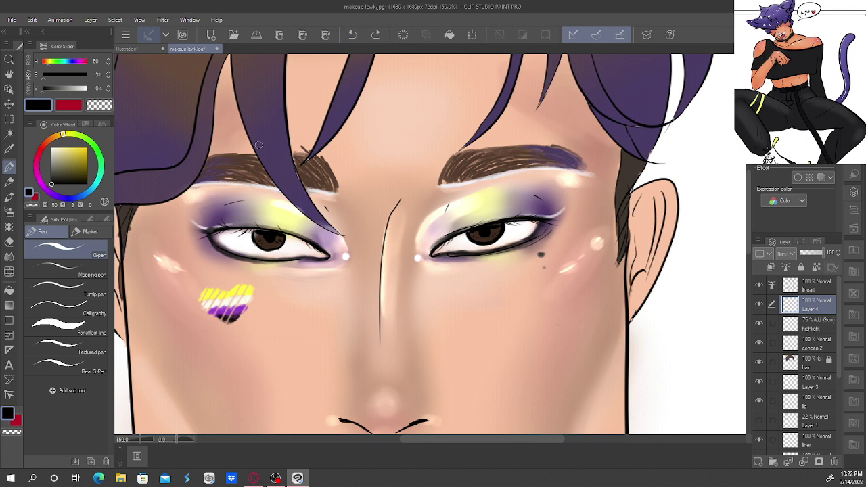
left_click_drag(214, 251, 300, 264)
Set the drawing color to white and move Layer 4 above the lineart layer.
left_click_drag(70, 157, 47, 112)
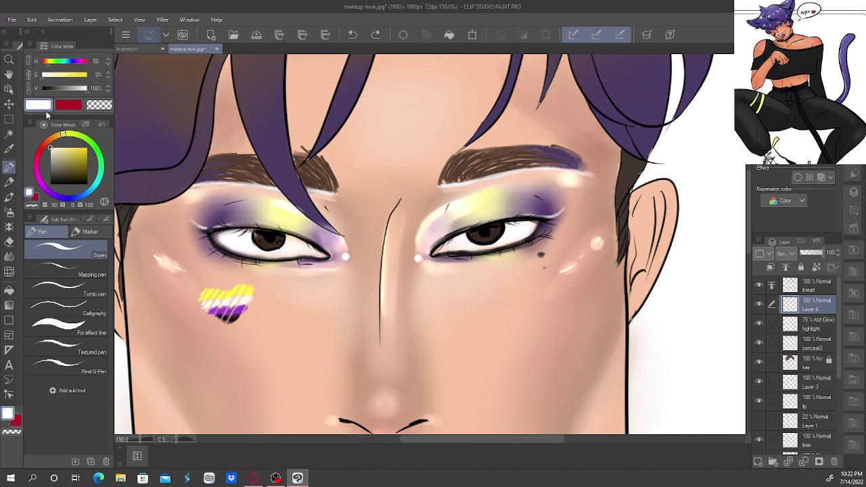
left_click_drag(529, 220, 539, 220)
left_click(357, 36)
left_click_drag(819, 308, 814, 287)
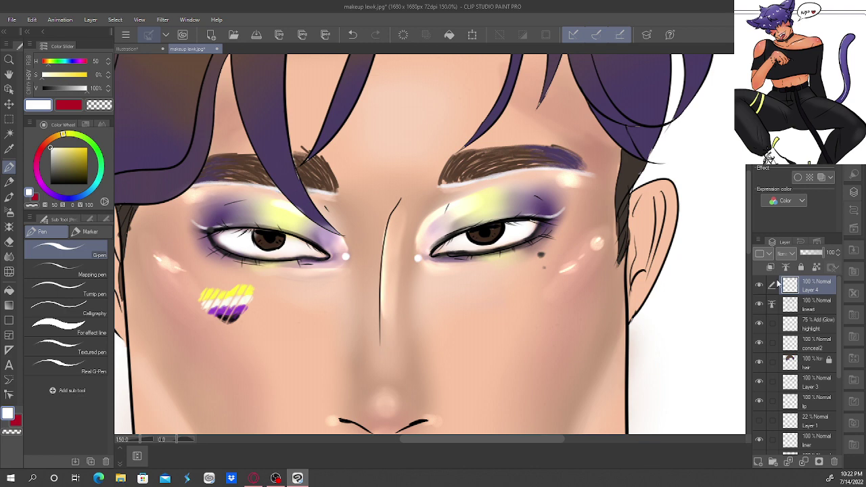
Add thin white lash strokes among the black lashes of both eyes with the G-pen on Layer 4.
left_click_drag(496, 228, 489, 230)
left_click(352, 34)
key("ctrl+plus")
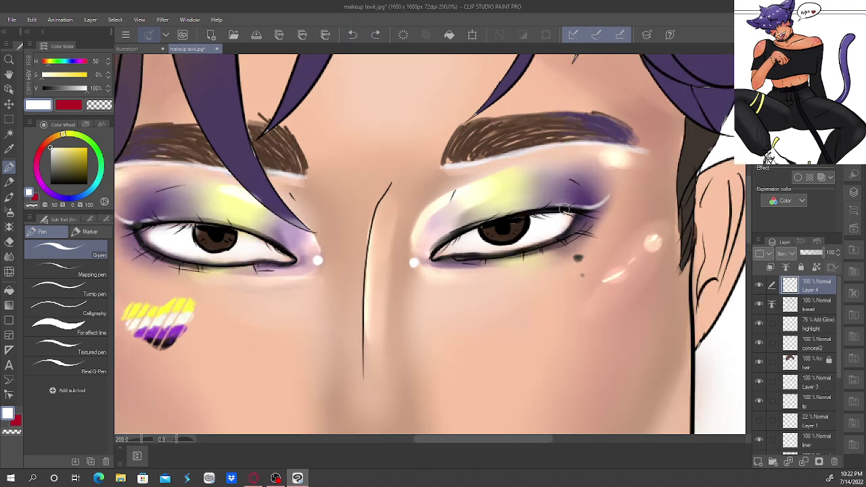
mouse_move(564, 210)
left_mouse_down()
mouse_move(594, 217)
mouse_move(531, 211)
left_mouse_up()
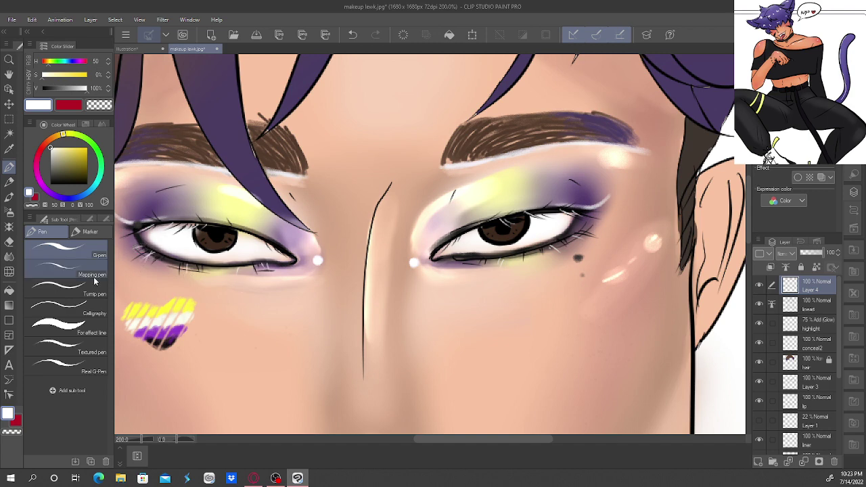
scroll(429, 243, "up", 5)
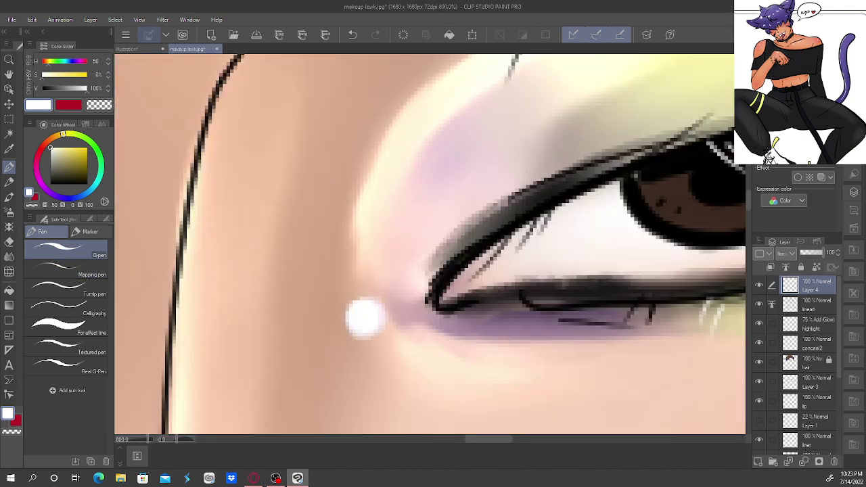
scroll(429, 243, "down", 5)
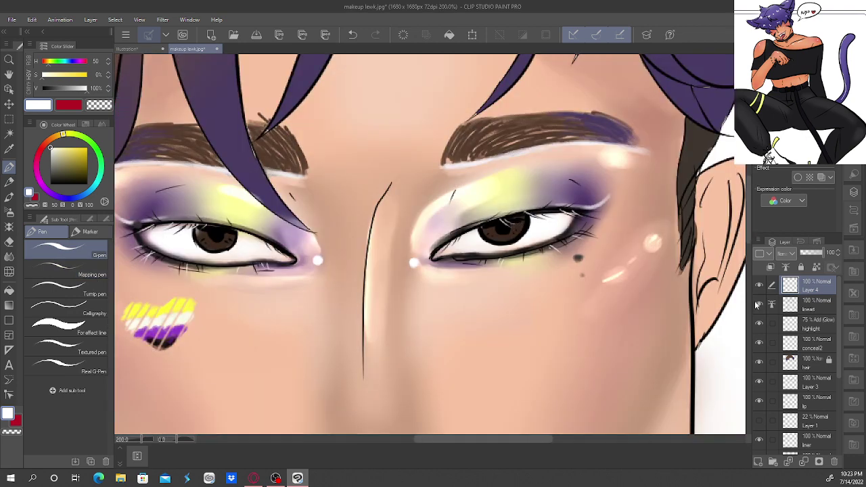
Move the highlight layer directly above the lineart layer and add small white glints to both irises.
left_click(826, 331)
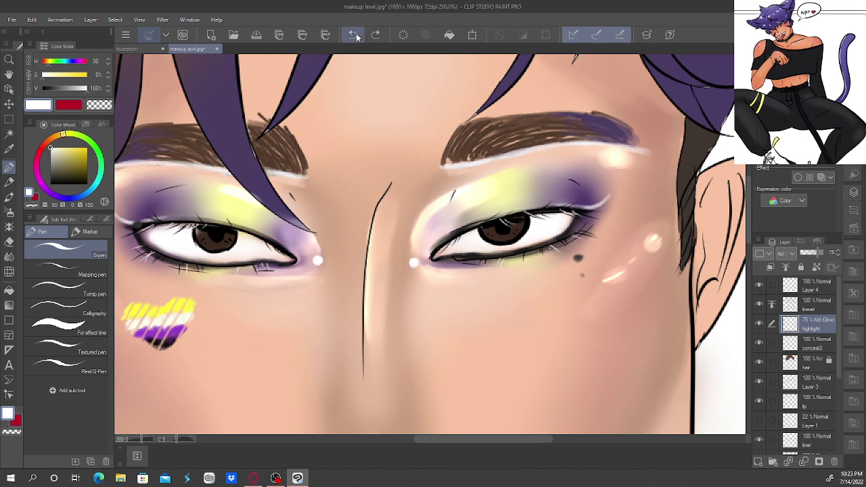
left_click_drag(815, 329, 823, 302)
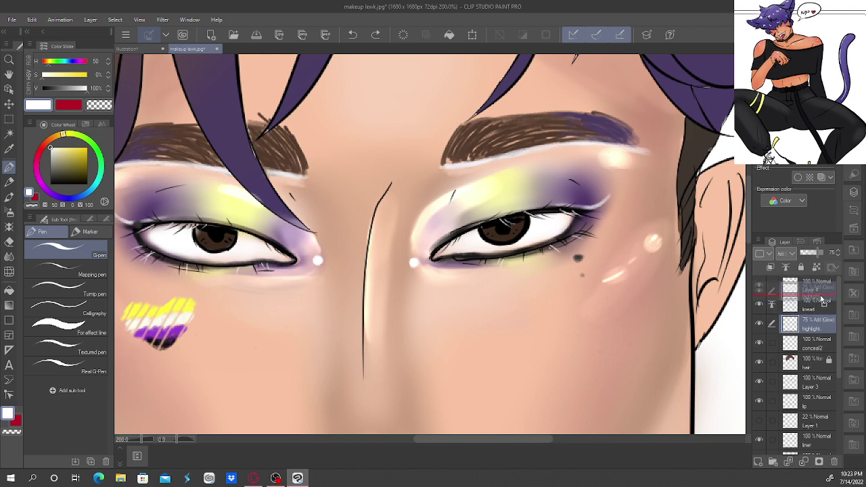
left_click_drag(822, 300, 809, 286)
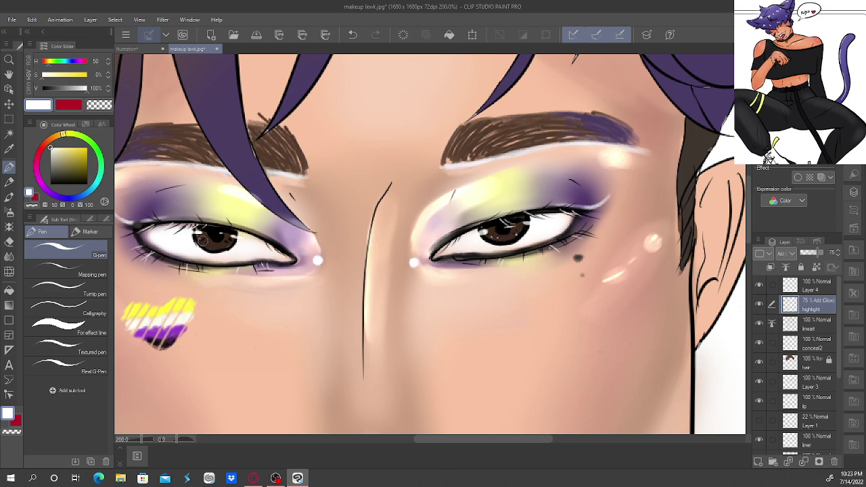
key("ctrl+z")
key("ctrl+y")
Examine the makeup across the whole portrait and in close-ups of the eyes, nose and lips.
key("ctrl+minus")
key("ctrl+minus")
key("ctrl+minus")
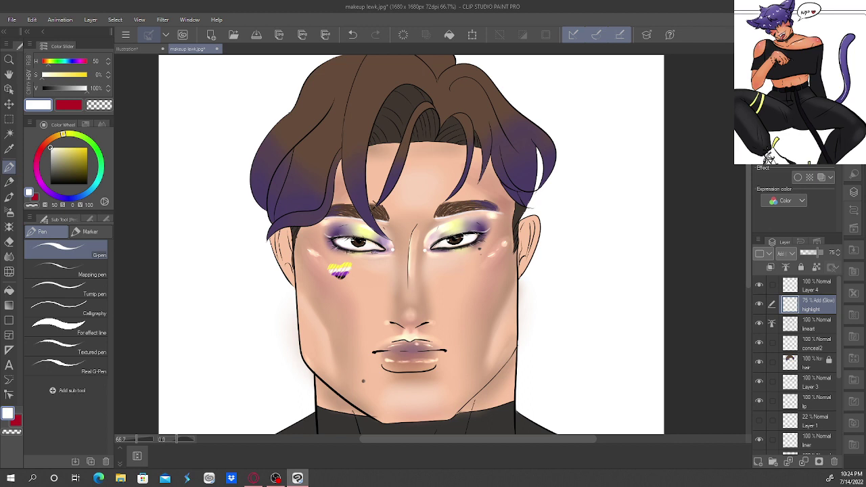
left_click_drag(412, 244, 430, 205)
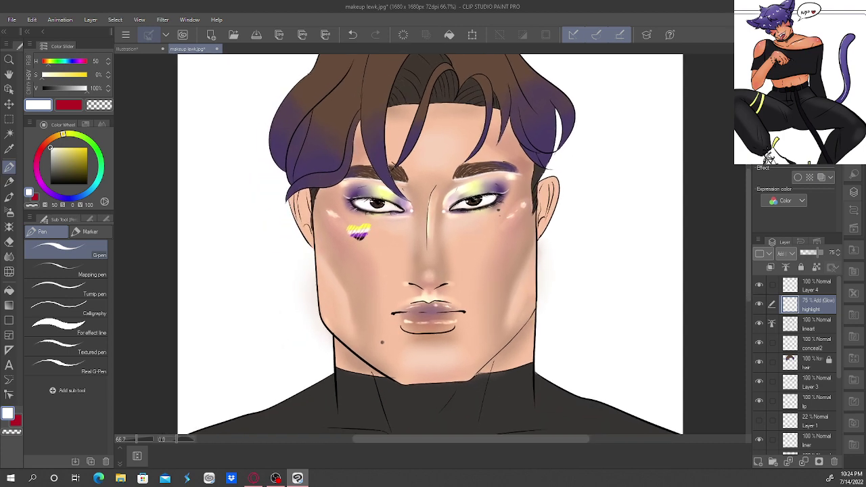
key("ctrl+plus")
key("ctrl+plus")
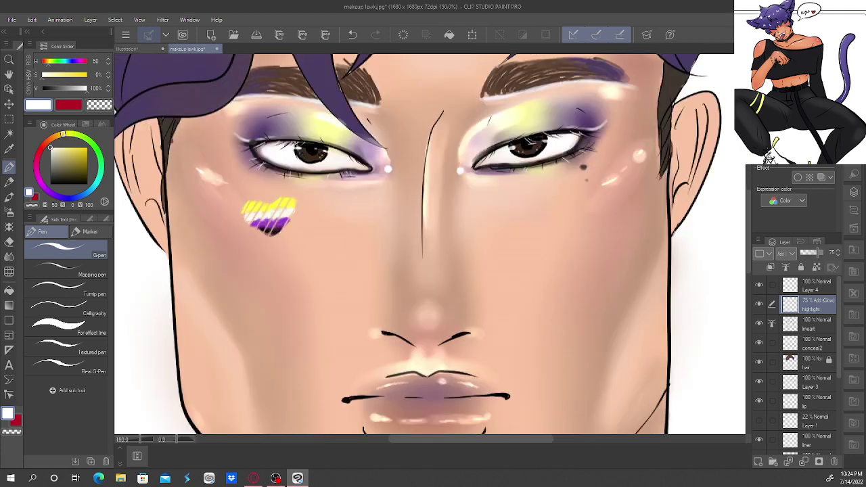
left_click_drag(431, 284, 445, 239)
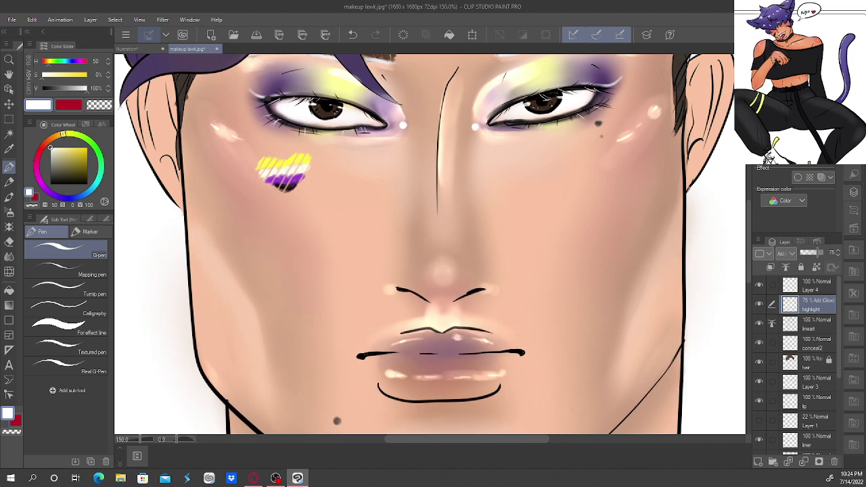
scroll(427, 244, "down", 3)
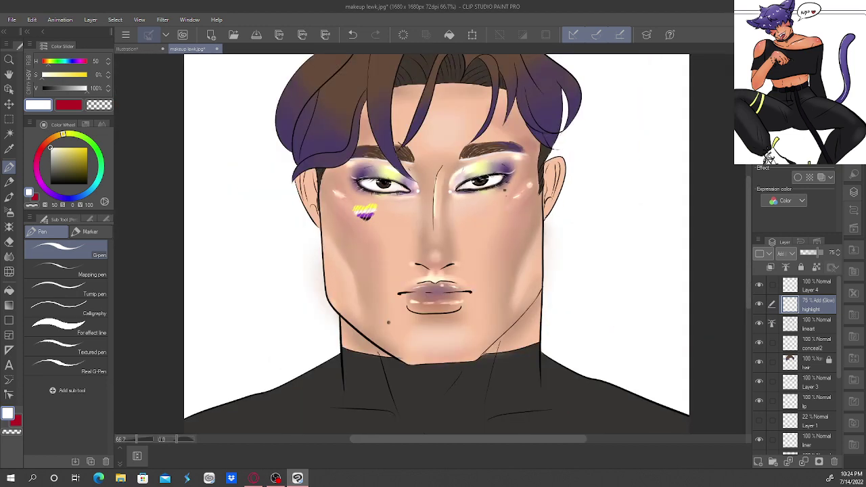
left_click_drag(427, 243, 478, 337)
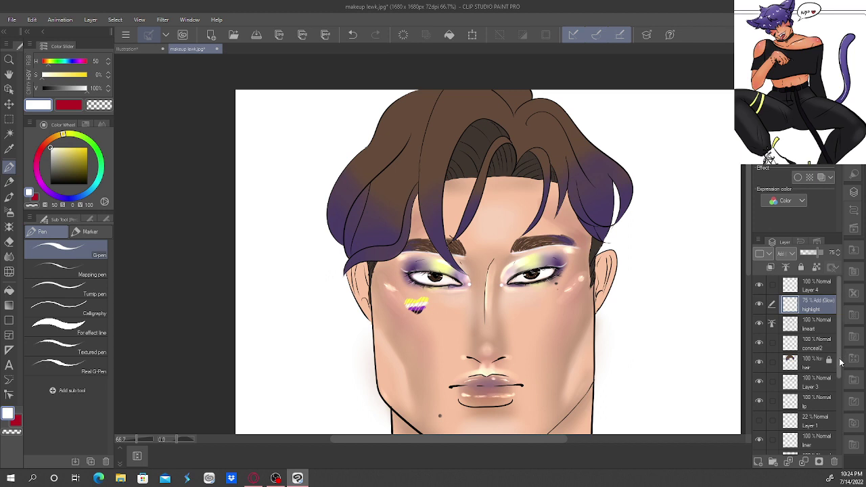
Add a layer named "hairsading" directly above the hair layer, and sample the hair's brown for use with the Colored pencil.
left_click_drag(843, 362, 839, 440)
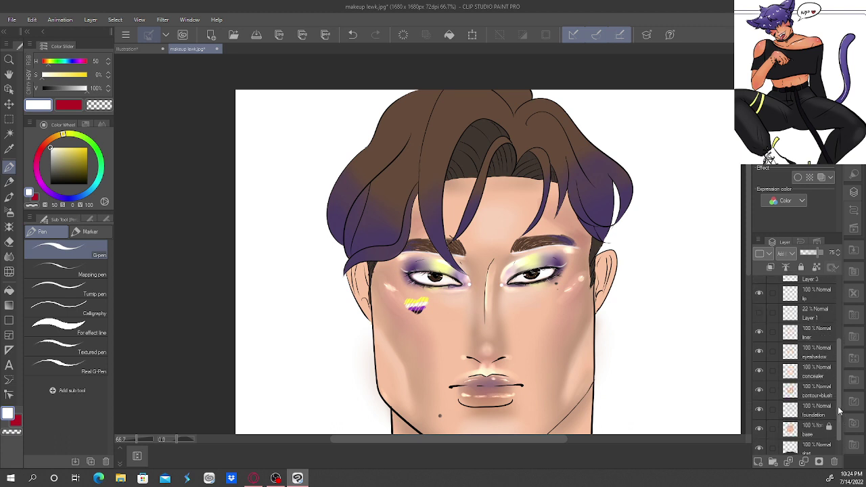
scroll(839, 419, "up", 1)
left_click_drag(840, 353, 840, 319)
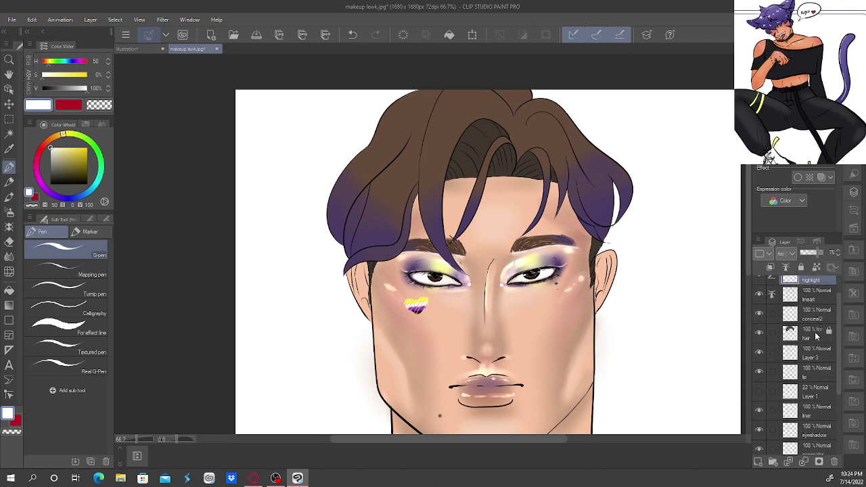
left_click(817, 336)
left_click(758, 461)
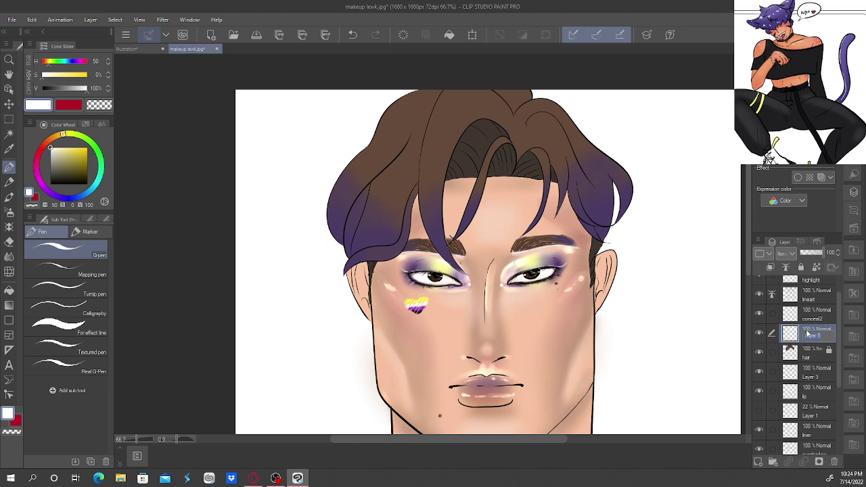
double_click(806, 334)
type("masca")
type("ing")
key("Return")
right_click(349, 173)
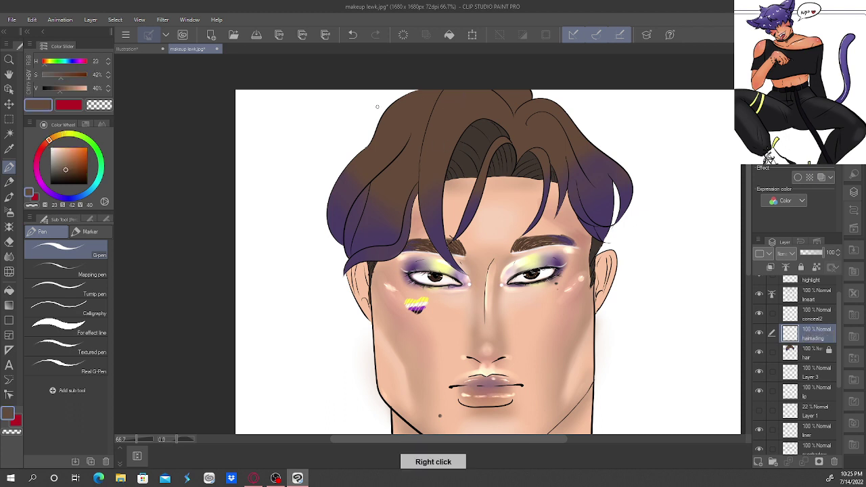
left_click(10, 183)
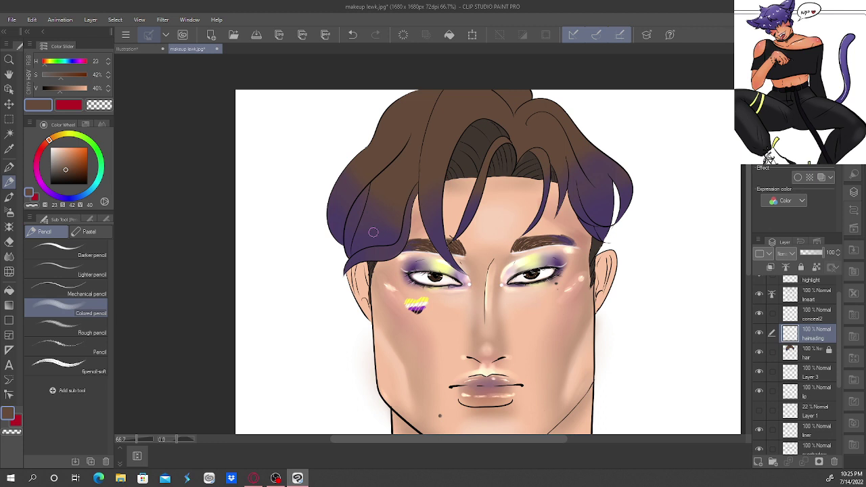
left_click(785, 253)
left_click(788, 231)
left_click_drag(521, 144, 528, 159)
left_click(352, 34)
left_click(352, 34)
left_click(67, 173)
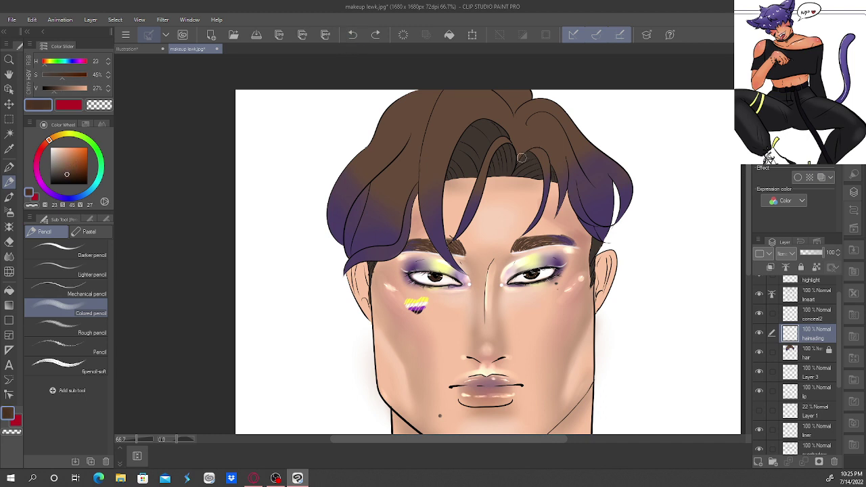
mouse_move(521, 157)
left_mouse_down()
mouse_move(539, 143)
mouse_move(533, 136)
mouse_move(549, 134)
left_mouse_up()
left_click(353, 35)
left_click(353, 37)
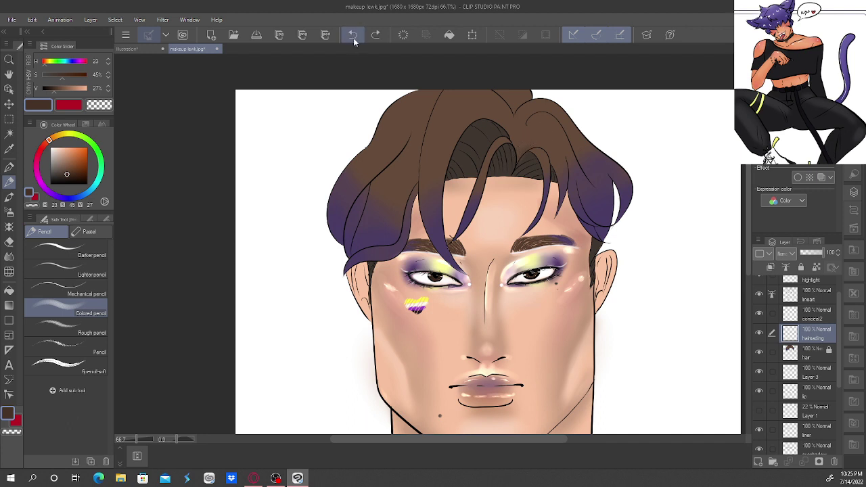
Shade the hair around the parting in dark brown (H 23, S 50%, V 27%) with the Colored pencil at size 13.
left_click(73, 174)
left_click(68, 175)
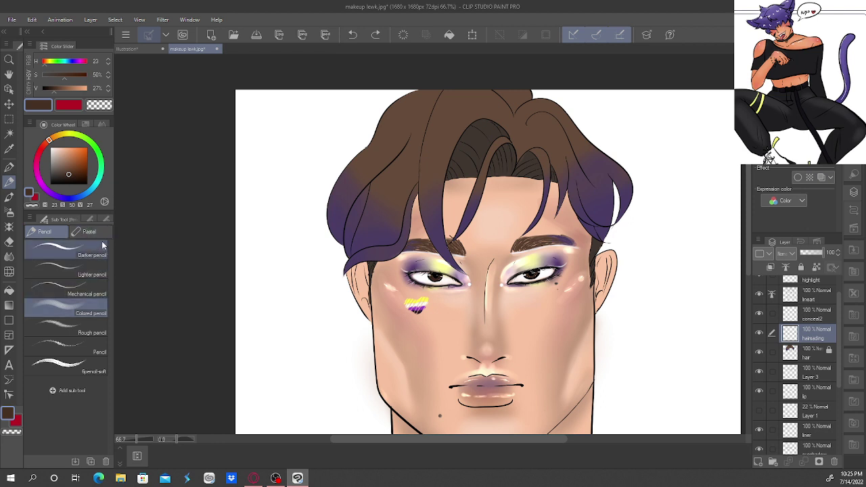
left_click(92, 219)
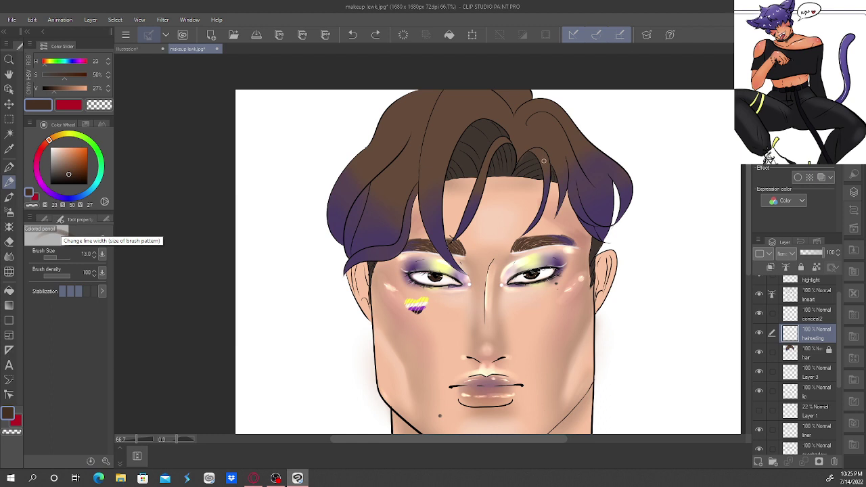
mouse_move(529, 143)
left_mouse_down()
mouse_move(519, 158)
mouse_move(535, 144)
mouse_move(527, 134)
mouse_move(539, 138)
mouse_move(520, 153)
mouse_move(535, 134)
mouse_move(527, 117)
mouse_move(524, 132)
mouse_move(522, 108)
mouse_move(539, 103)
left_mouse_up()
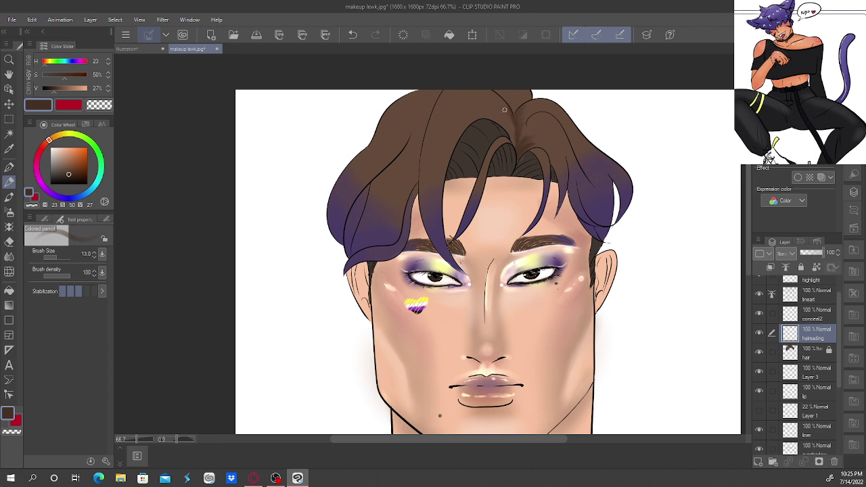